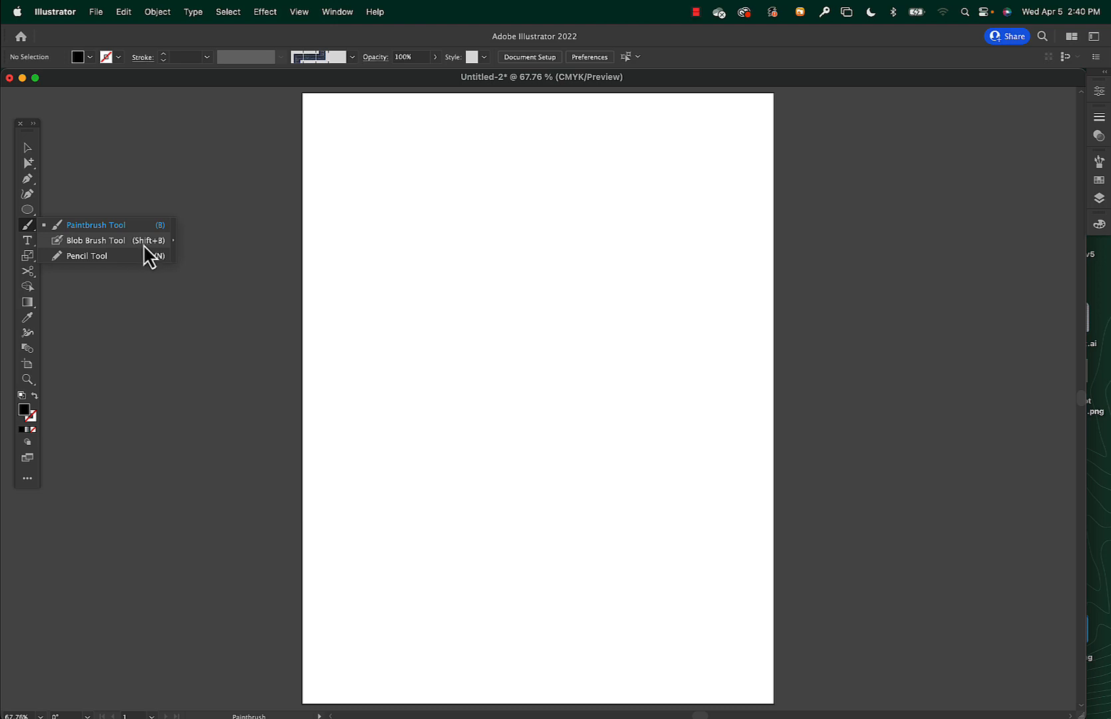
Activate the Blob Brush tool and try larger and smaller brush tips, ending at a size of 31 pt.
click(143, 241)
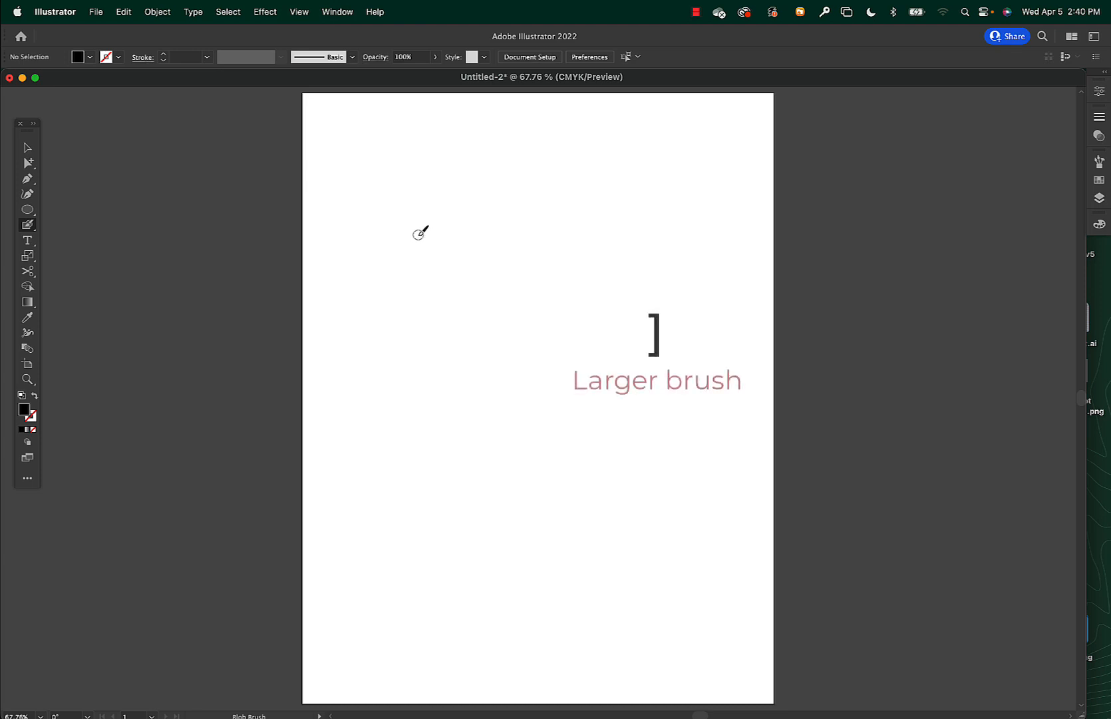
key(bracketright)
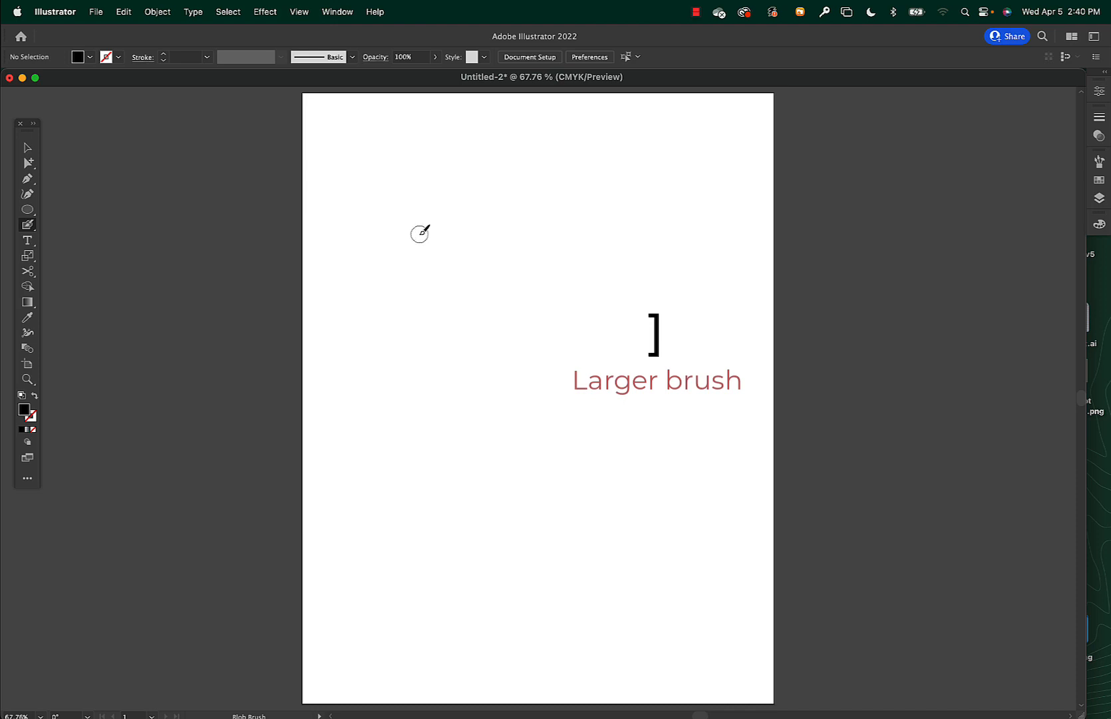
key(bracketright)
key(bracketright)
key(bracketright)
key(bracketright)
key(bracketright)
key(bracketright)
key(bracketright)
key(bracketright)
key(bracketright)
key(bracketright)
key(bracketright)
key(bracketright)
key(bracketright)
key(bracketright)
key(bracketright)
key(bracketright)
key(bracketright)
key(bracketleft)
key(bracketleft)
key(bracketleft)
key(bracketleft)
key(bracketleft)
key(bracketleft)
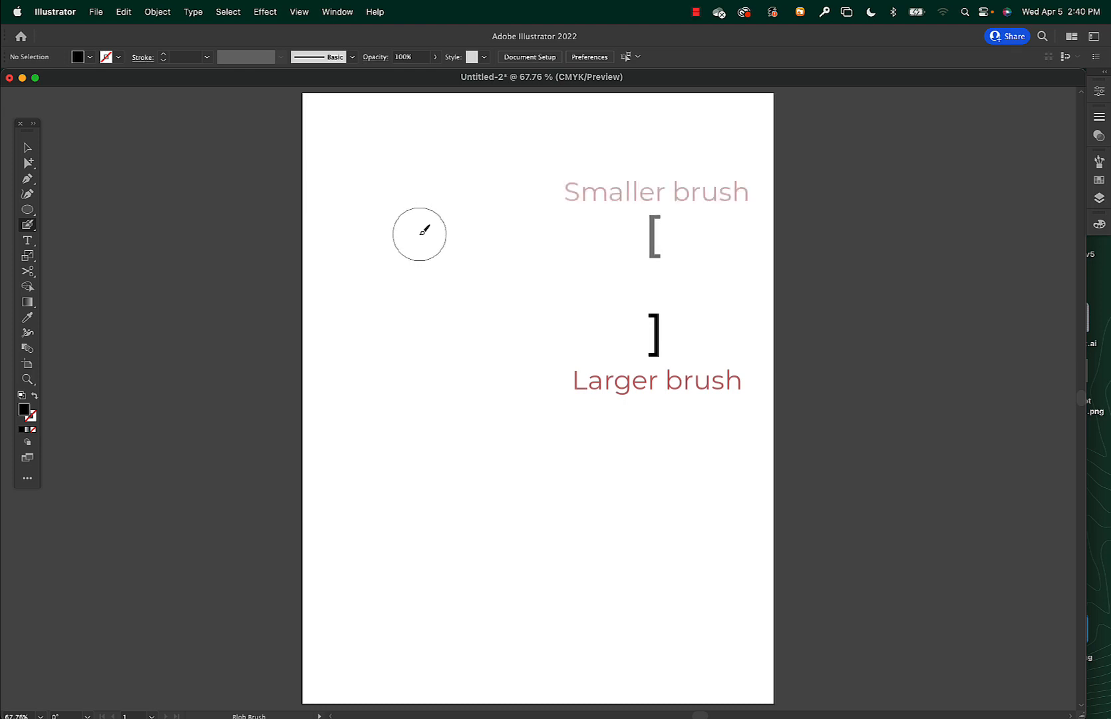
key(bracketleft)
key(bracketleft)
key(bracketleft)
key(bracketleft)
key(bracketleft)
key(bracketleft)
key(bracketleft)
key(bracketleft)
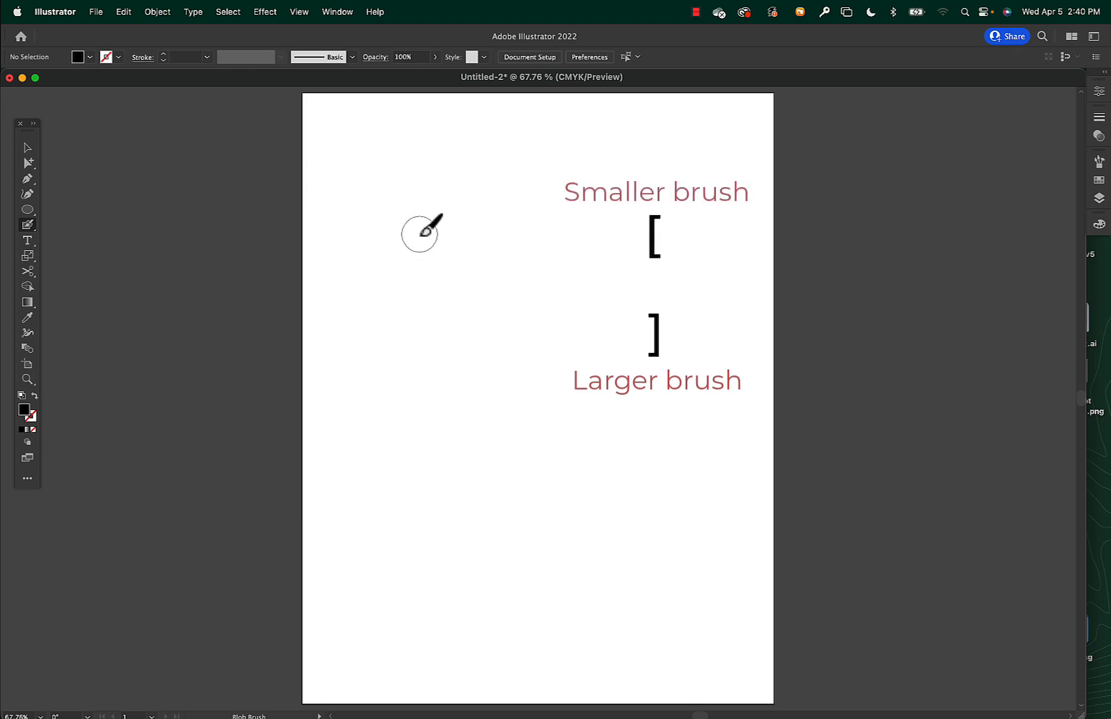
key(bracketleft)
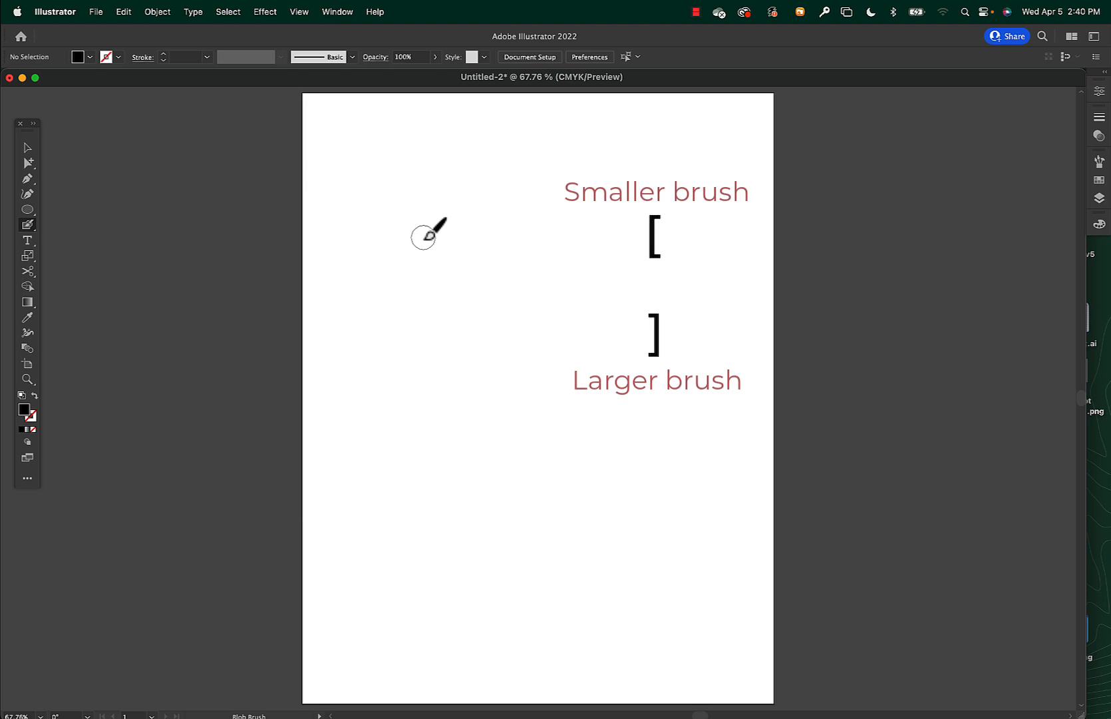
Turn off Merge Only with Selection in the Blob Brush options, with the tip at 0° angle, 100% roundness and Fixed size.
double_click(28, 226)
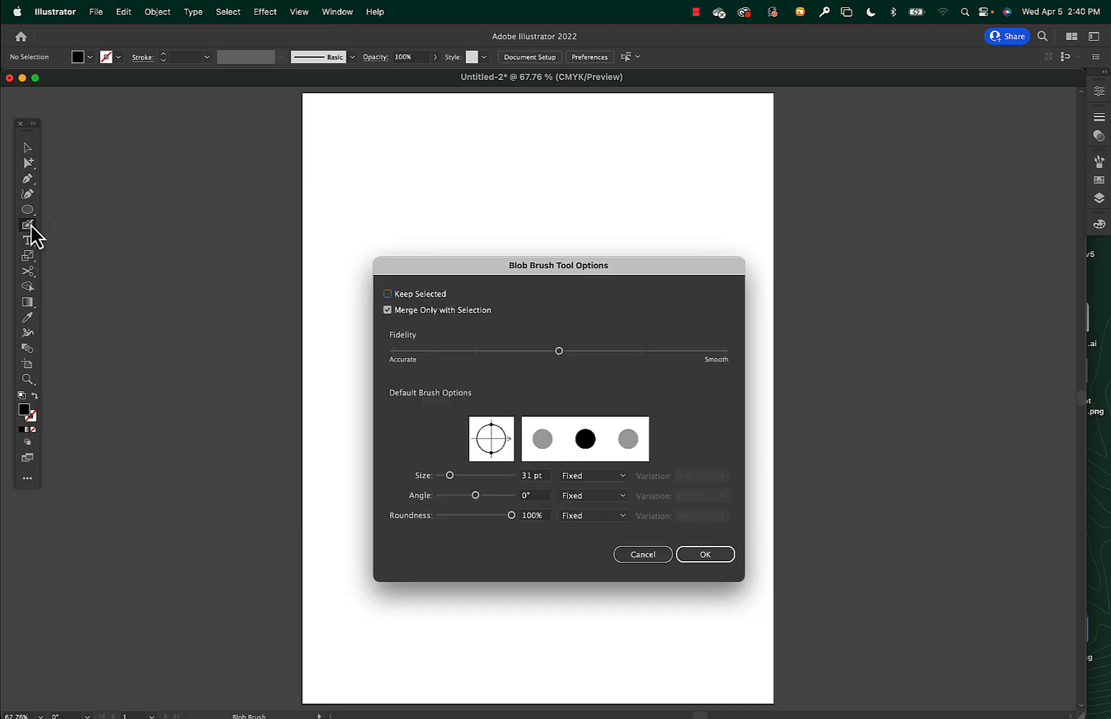
mouse_move(536, 270)
mouse_down()
mouse_move(391, 215)
mouse_move(337, 181)
mouse_move(494, 158)
mouse_up()
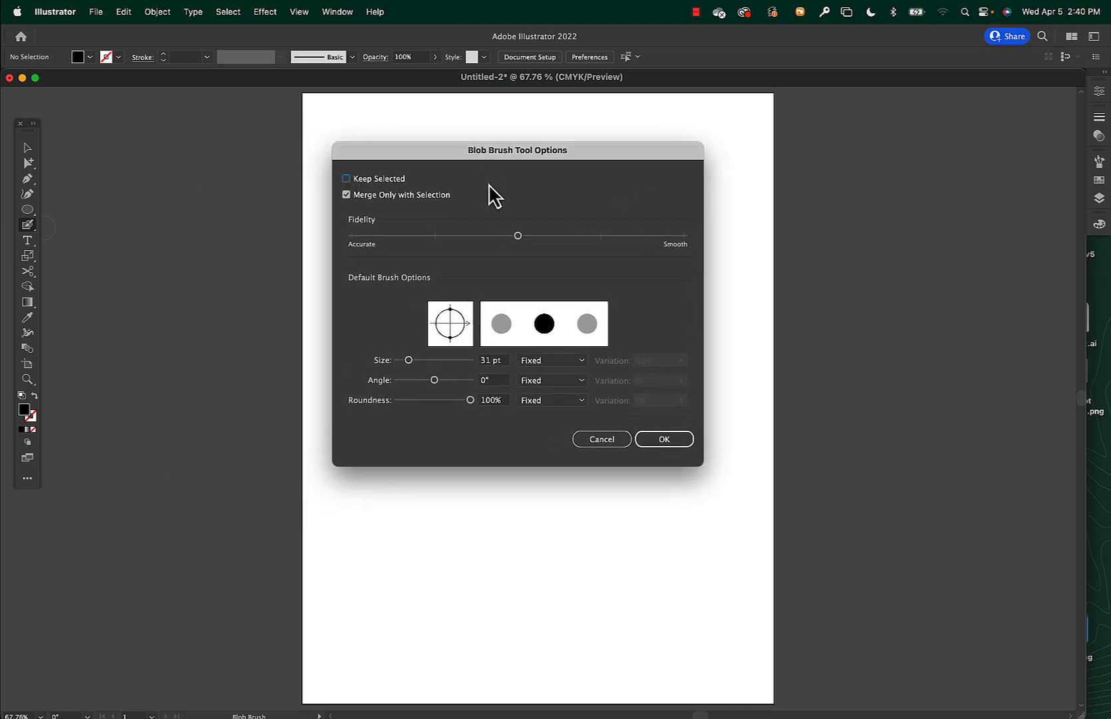
click(346, 195)
mouse_move(452, 316)
mouse_down()
mouse_move(465, 330)
mouse_move(455, 345)
mouse_move(462, 331)
mouse_up()
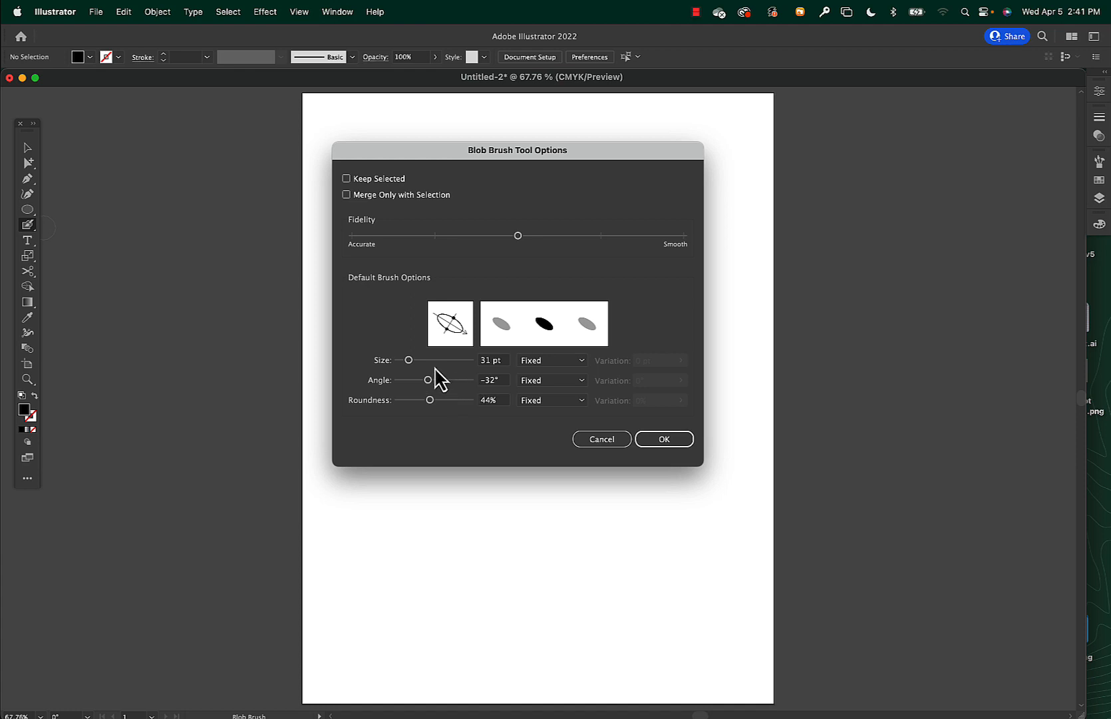
mouse_move(447, 330)
mouse_down()
mouse_move(446, 345)
mouse_move(471, 324)
mouse_up()
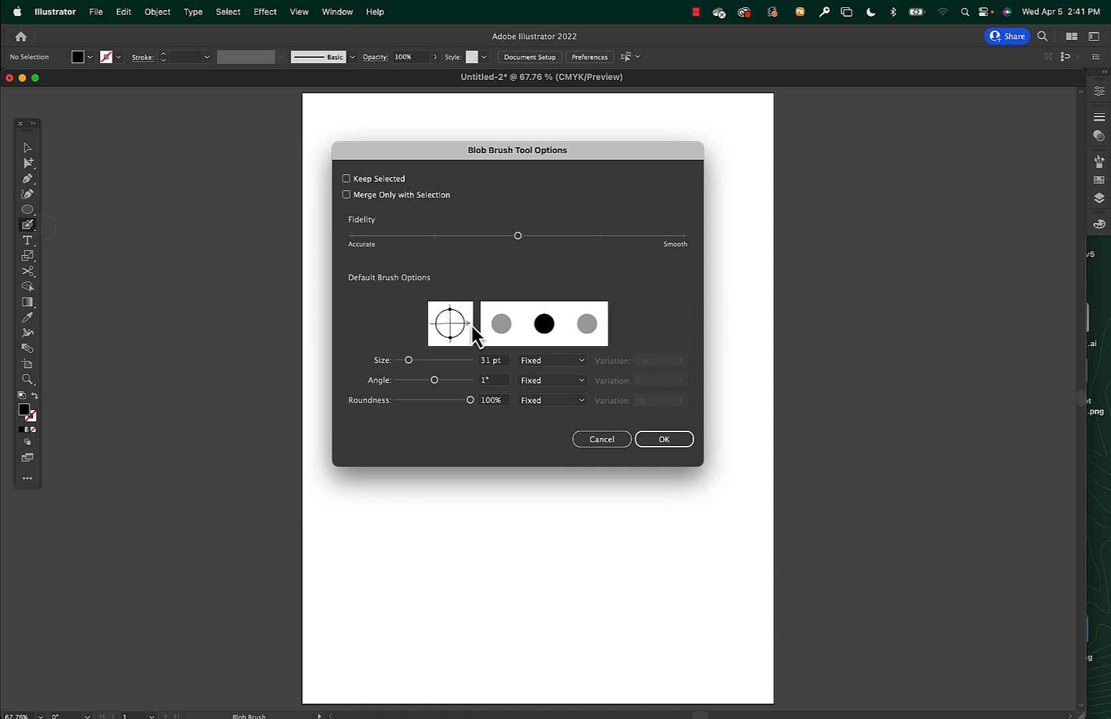
click(560, 363)
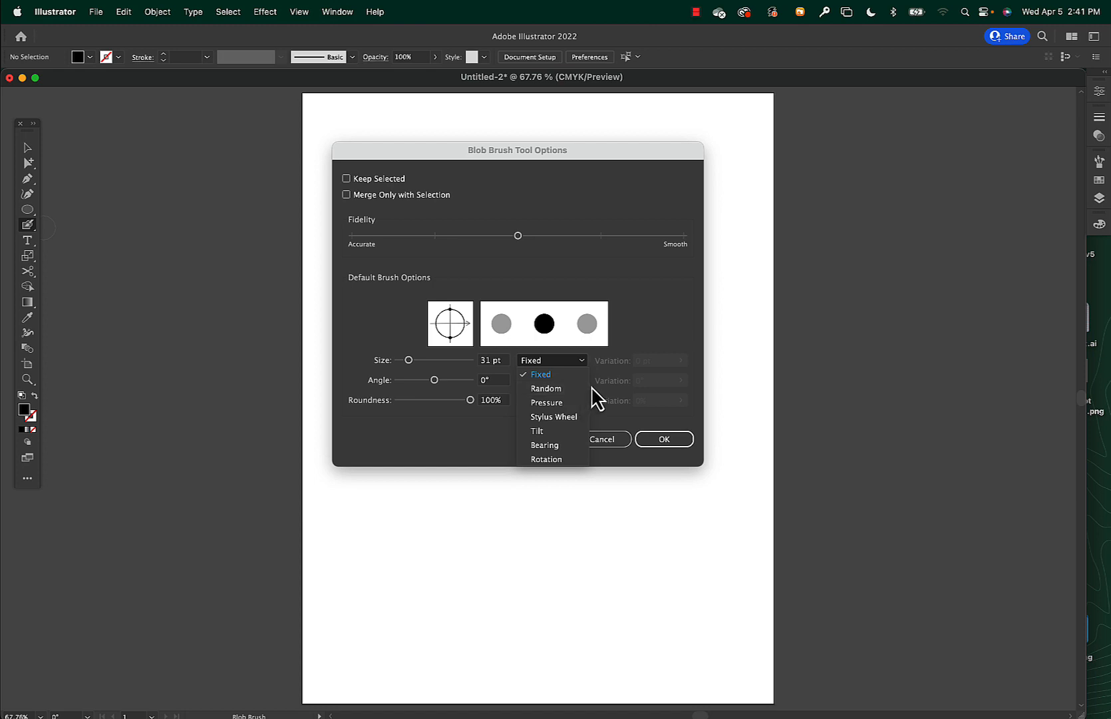
click(639, 340)
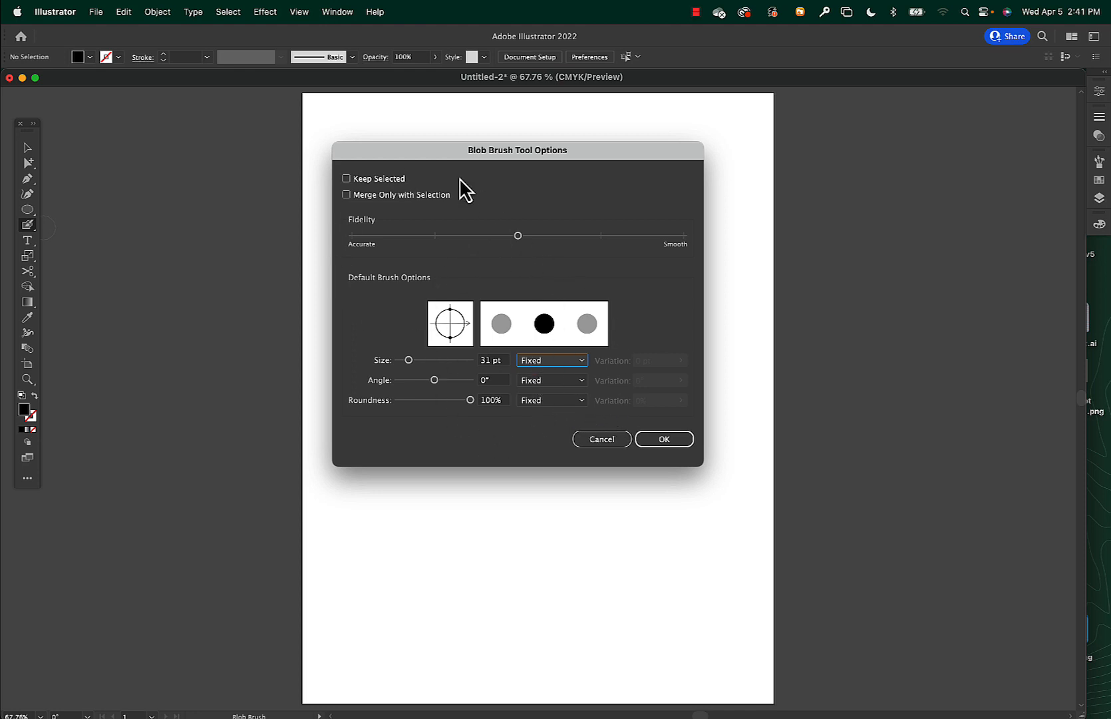
click(664, 438)
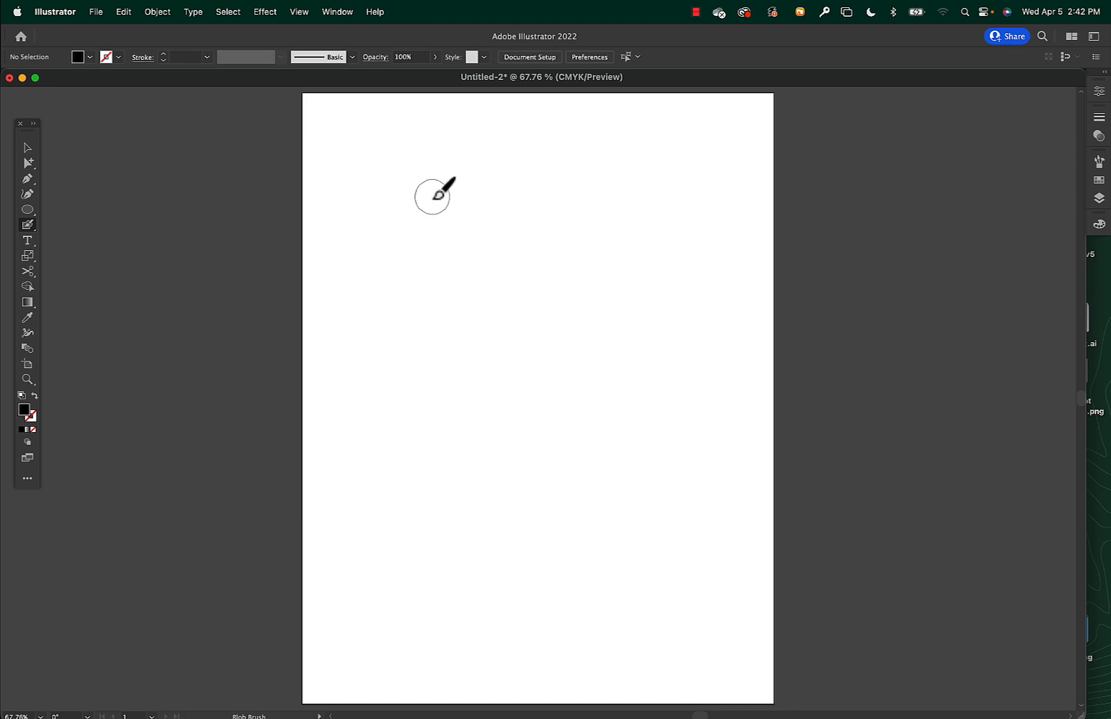
Paint eight touching black dots with the Blob Brush in a closed ring near the artboard's upper-left corner.
click(418, 178)
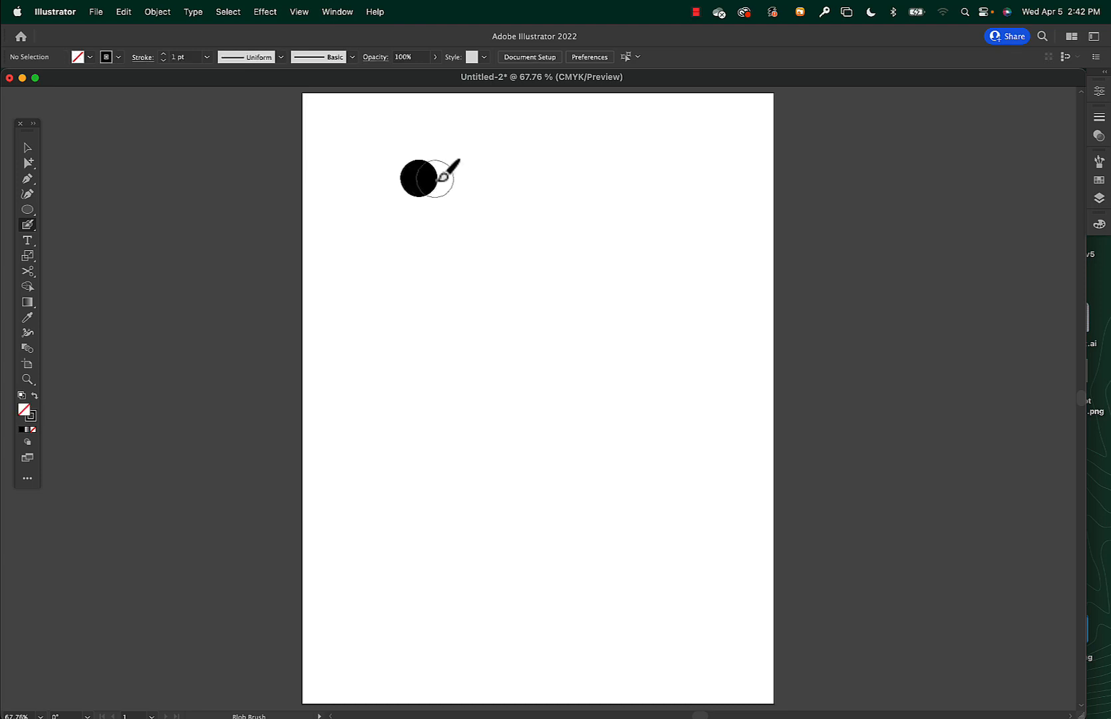
click(450, 190)
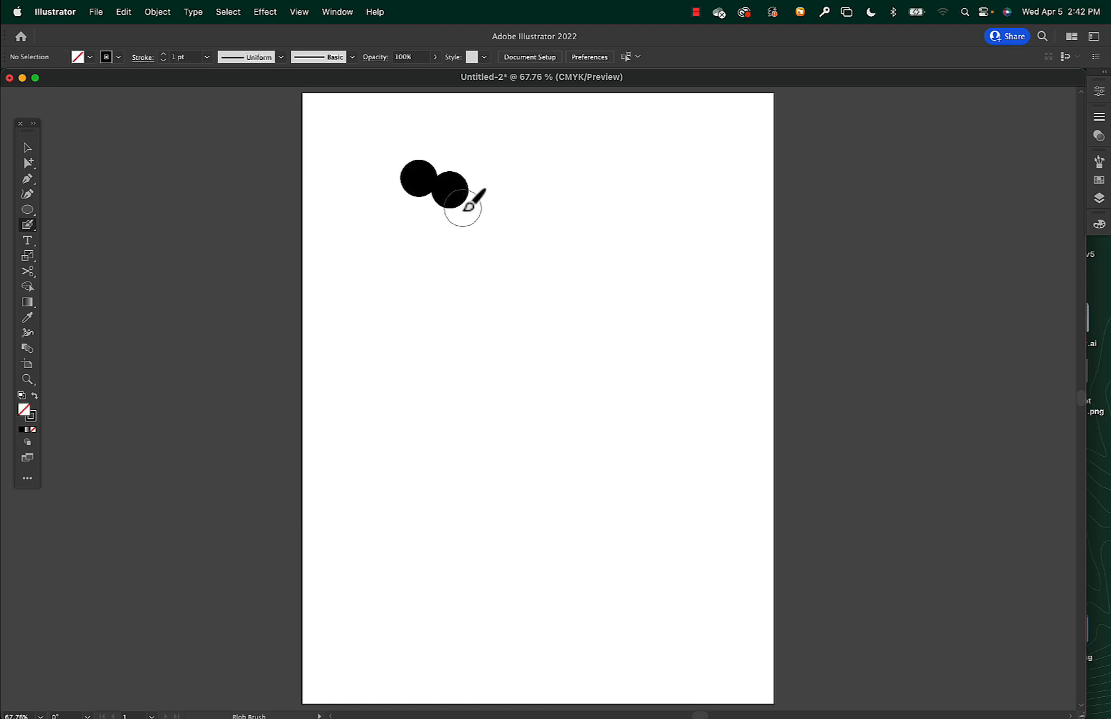
click(464, 223)
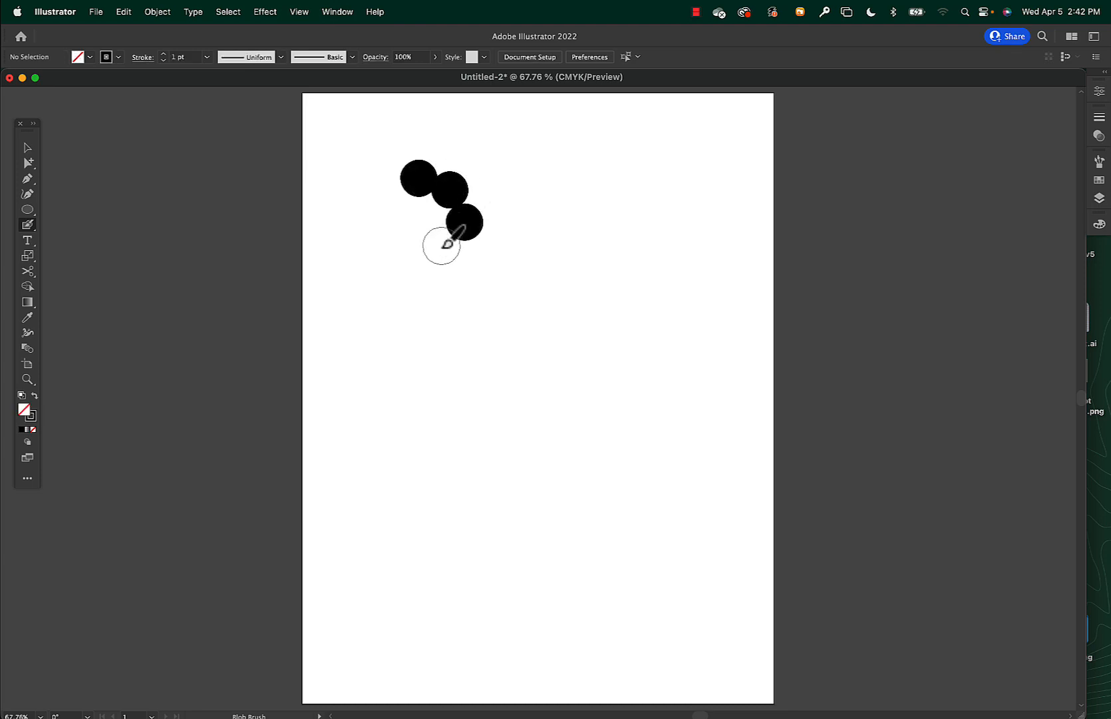
click(441, 247)
click(408, 254)
click(377, 243)
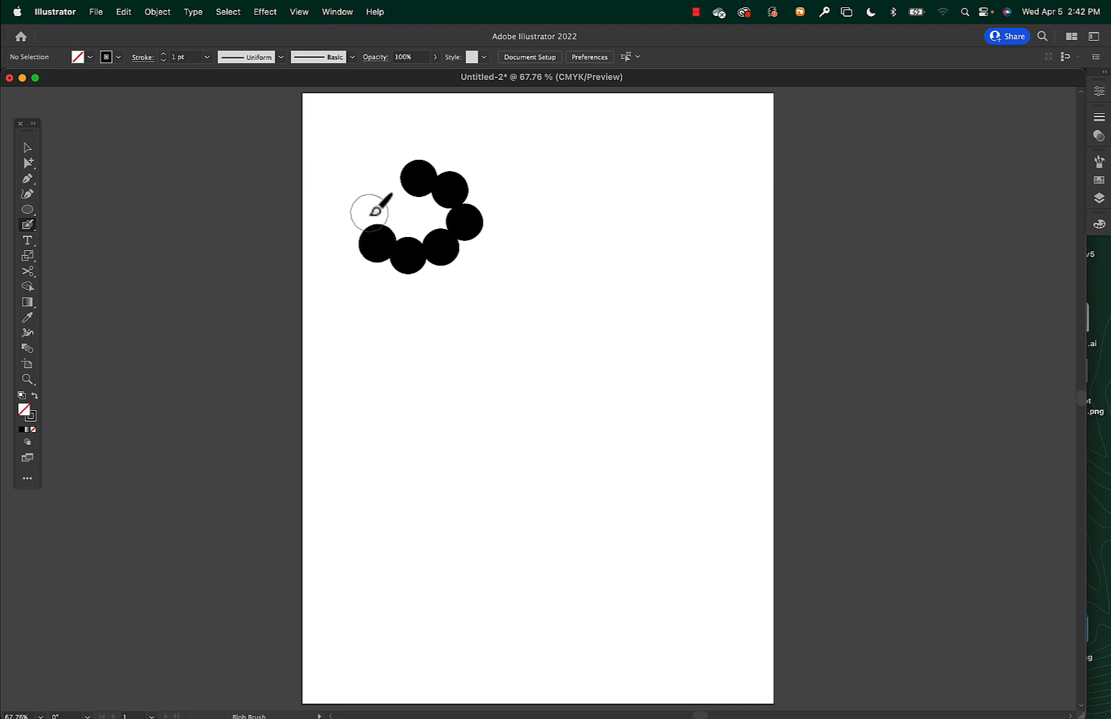
click(369, 213)
click(386, 184)
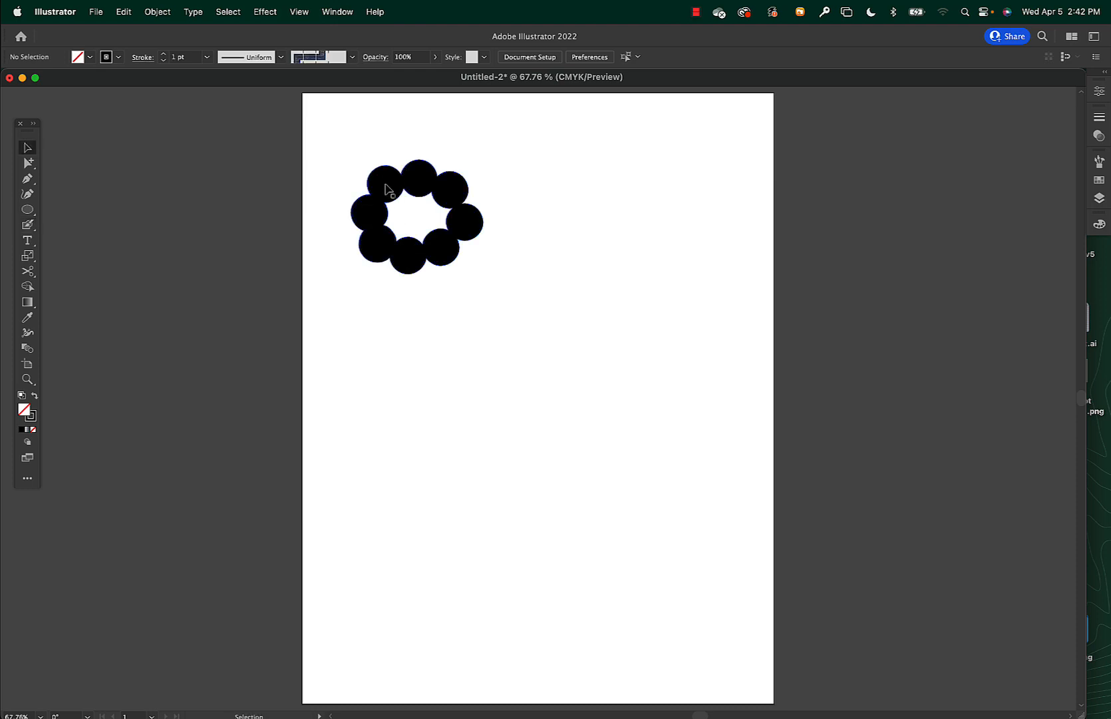
Select the ring of dots and examine its merged path in Outline mode, returning to Preview mode.
key(v)
click(407, 189)
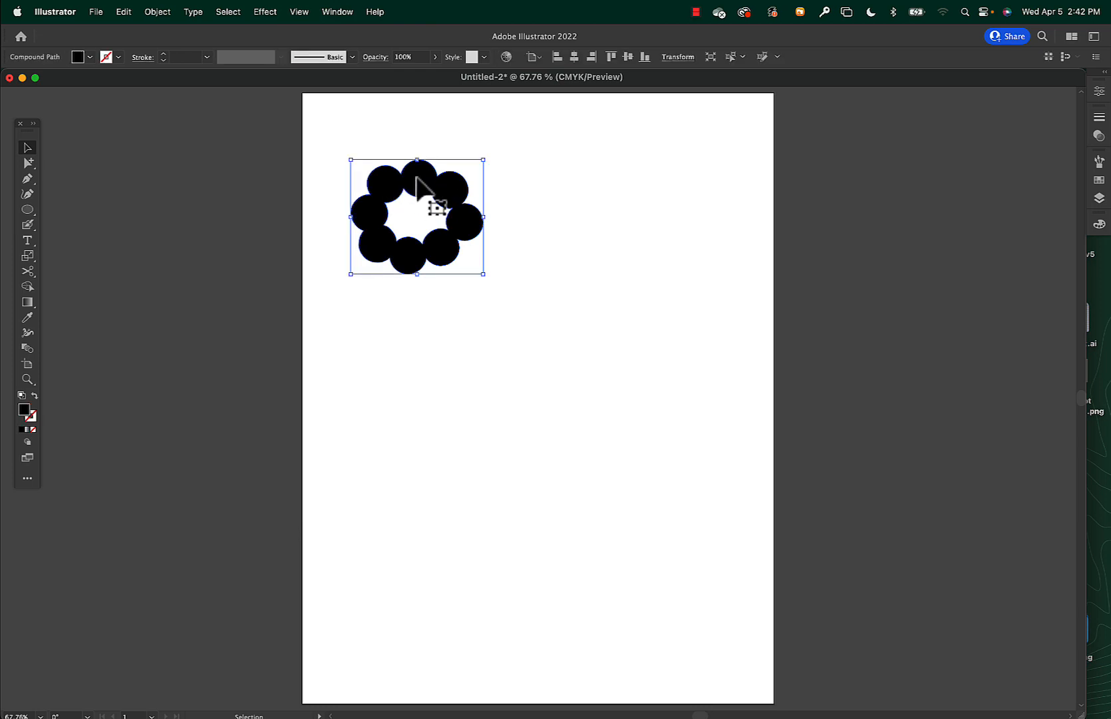
key(super+y)
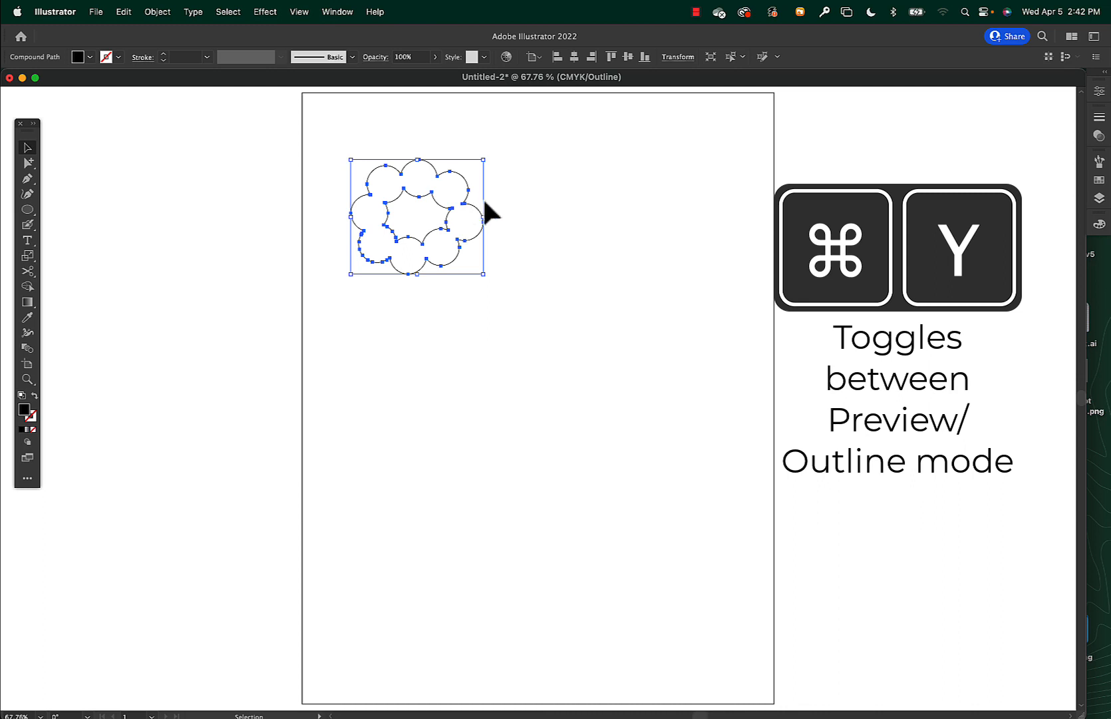
click(513, 206)
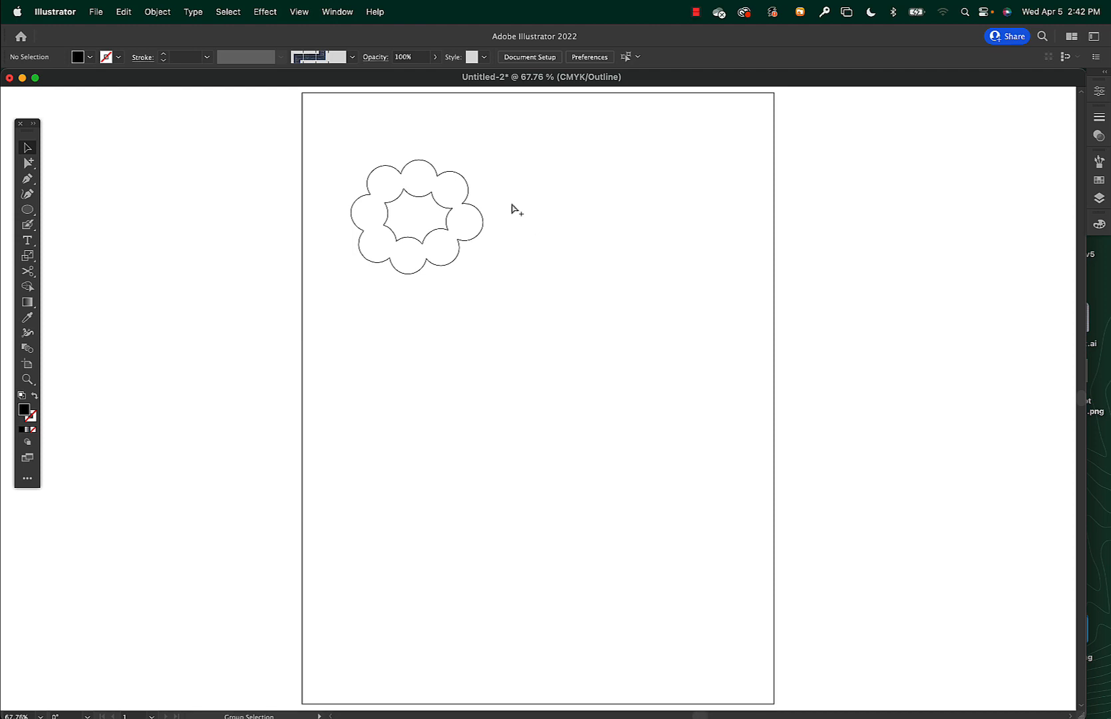
key(super+y)
Fill the ring's hollow centre with the Blob Brush and check the flower head's path in Outline mode.
click(438, 193)
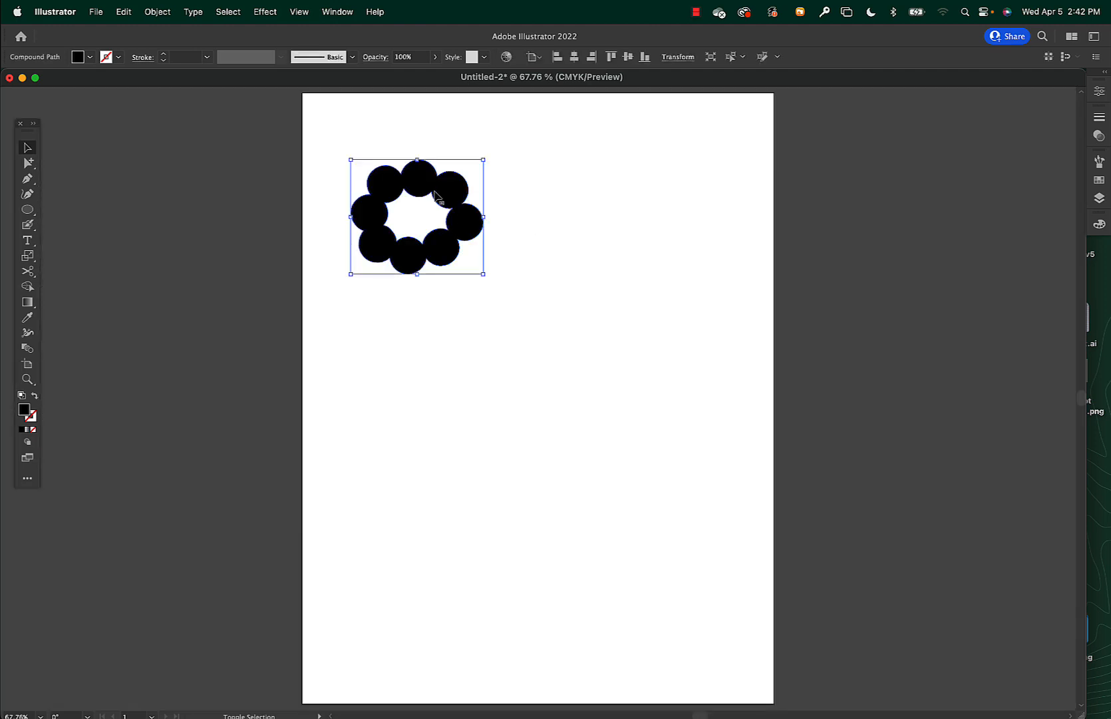
key(shift+b)
mouse_move(418, 196)
mouse_down()
mouse_move(398, 199)
mouse_move(408, 224)
mouse_move(436, 222)
mouse_move(441, 203)
mouse_move(430, 200)
mouse_up()
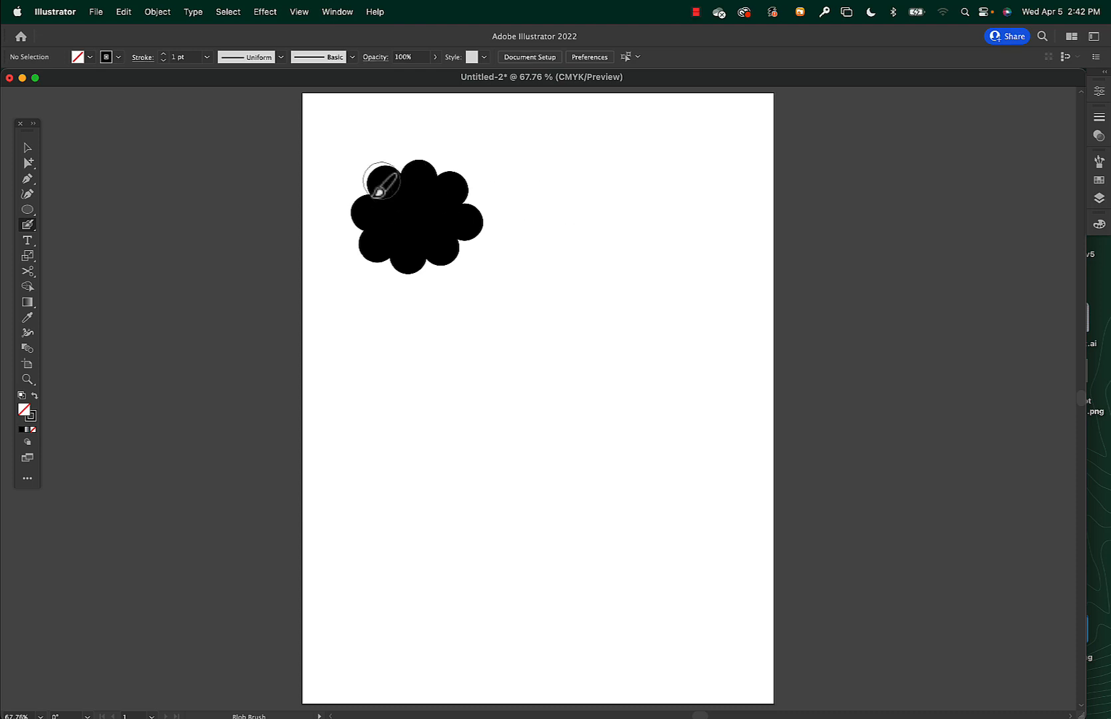
key(super+y)
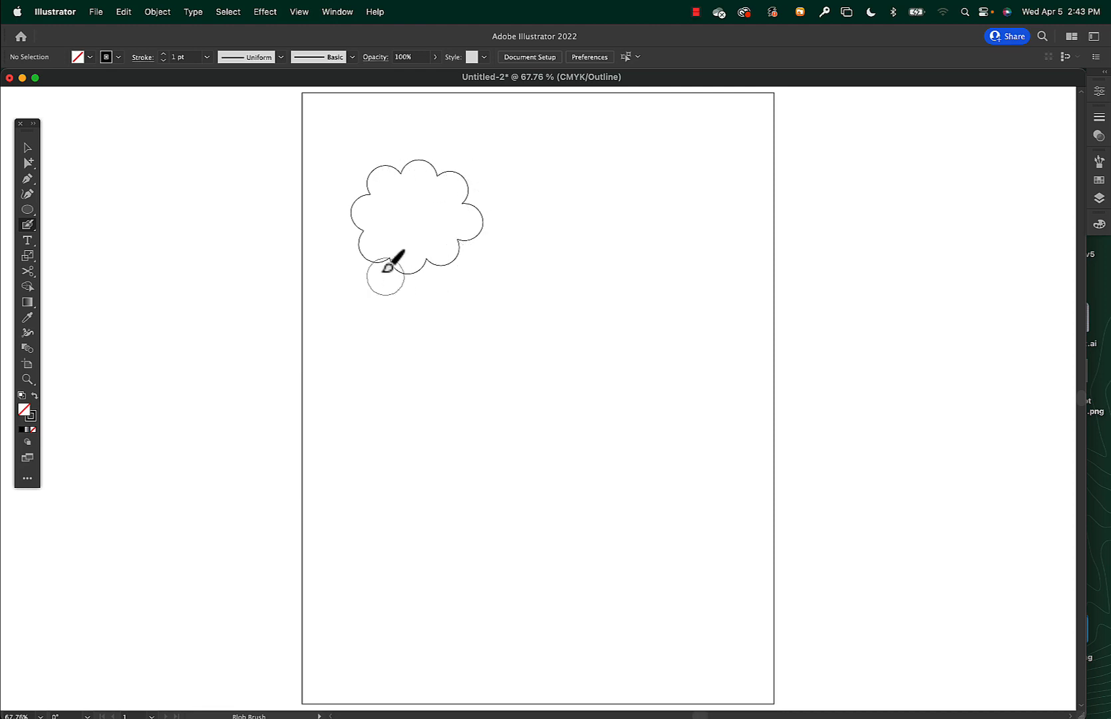
key(super+y)
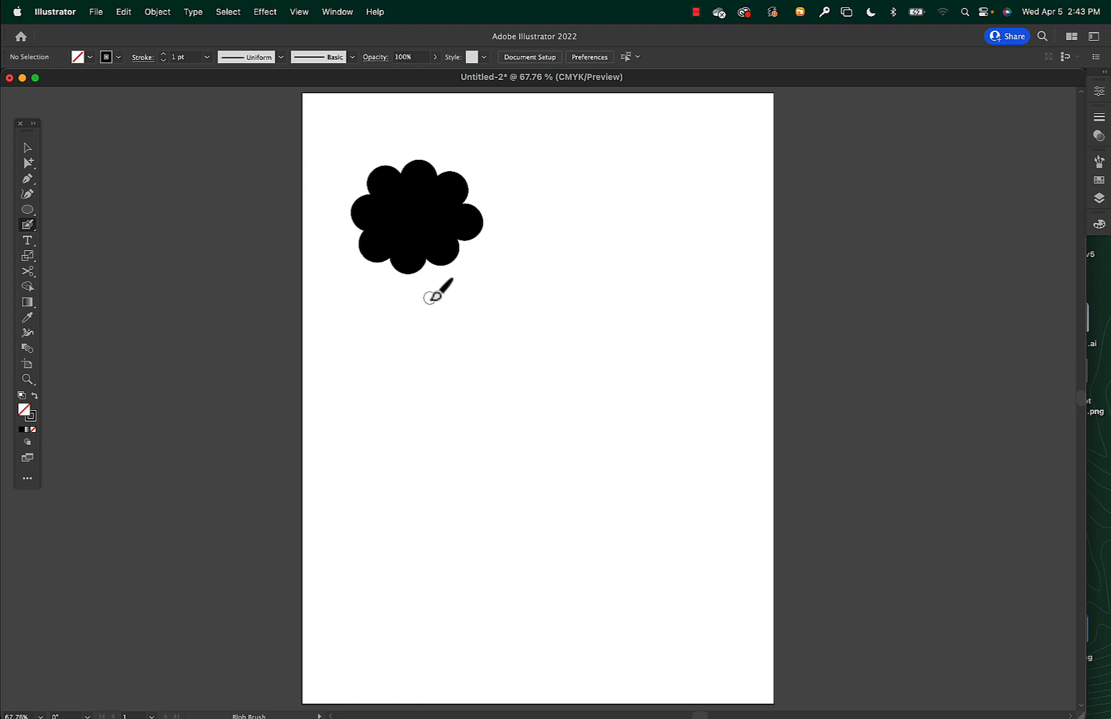
Try painting a curved stem below the flower head and moving the merged shape, and undo both actions.
mouse_move(411, 253)
mouse_down()
mouse_move(414, 328)
mouse_move(395, 382)
mouse_up()
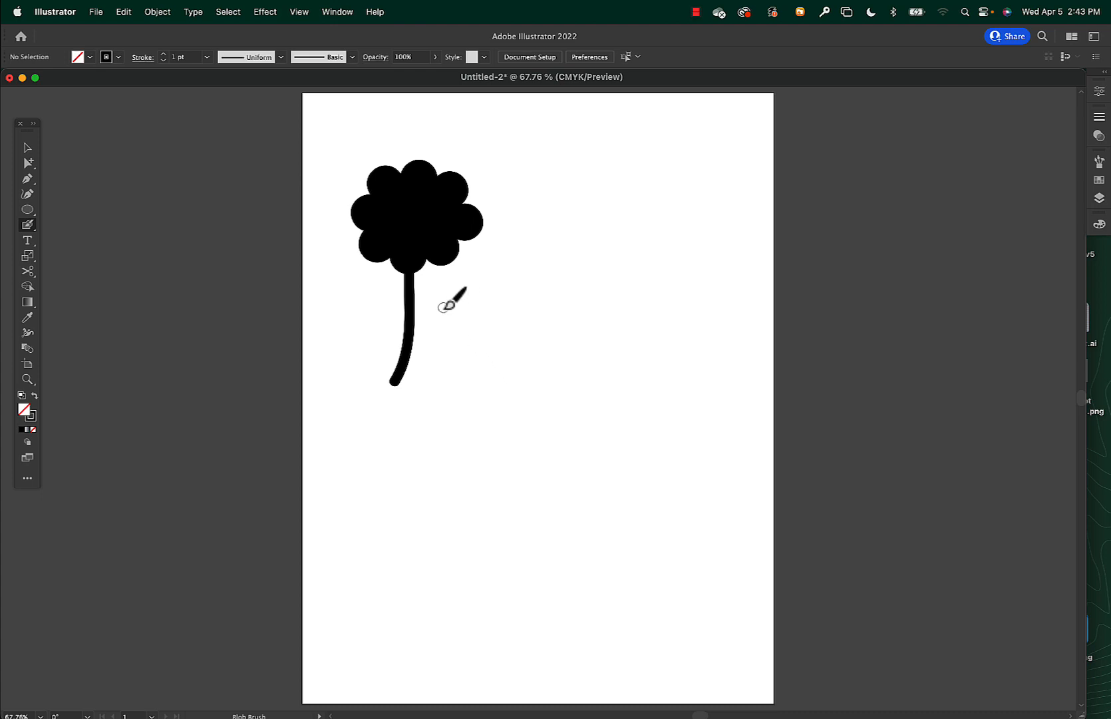
key(v)
click(422, 237)
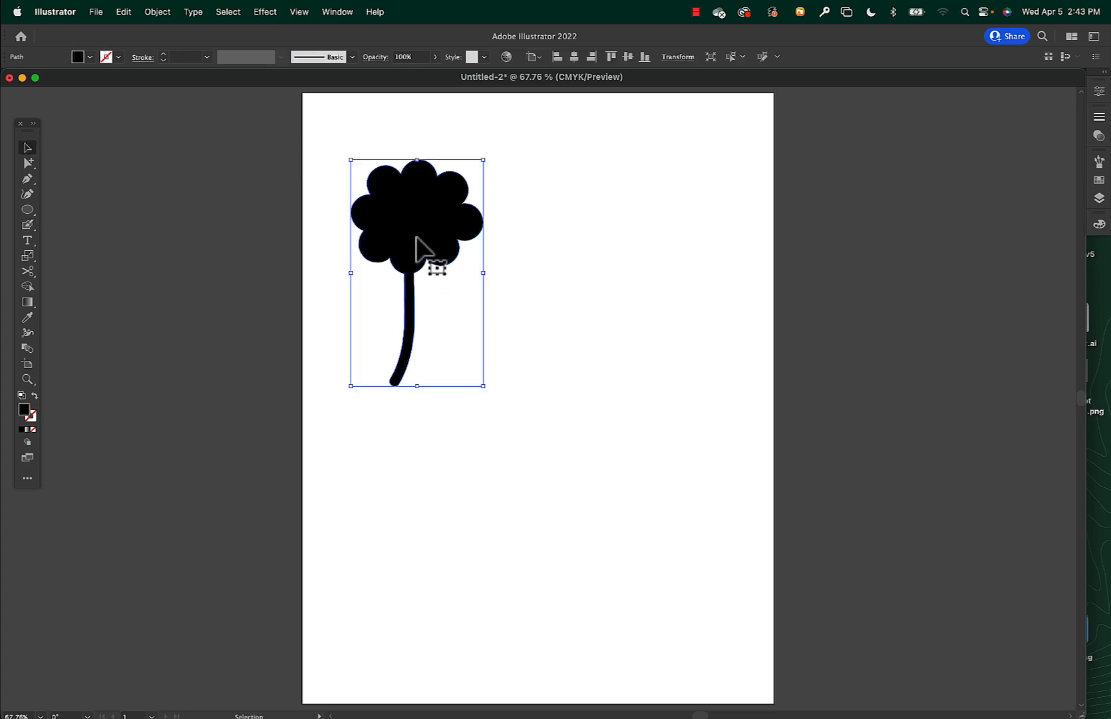
mouse_move(422, 231)
mouse_down()
mouse_move(458, 235)
mouse_move(429, 217)
mouse_up()
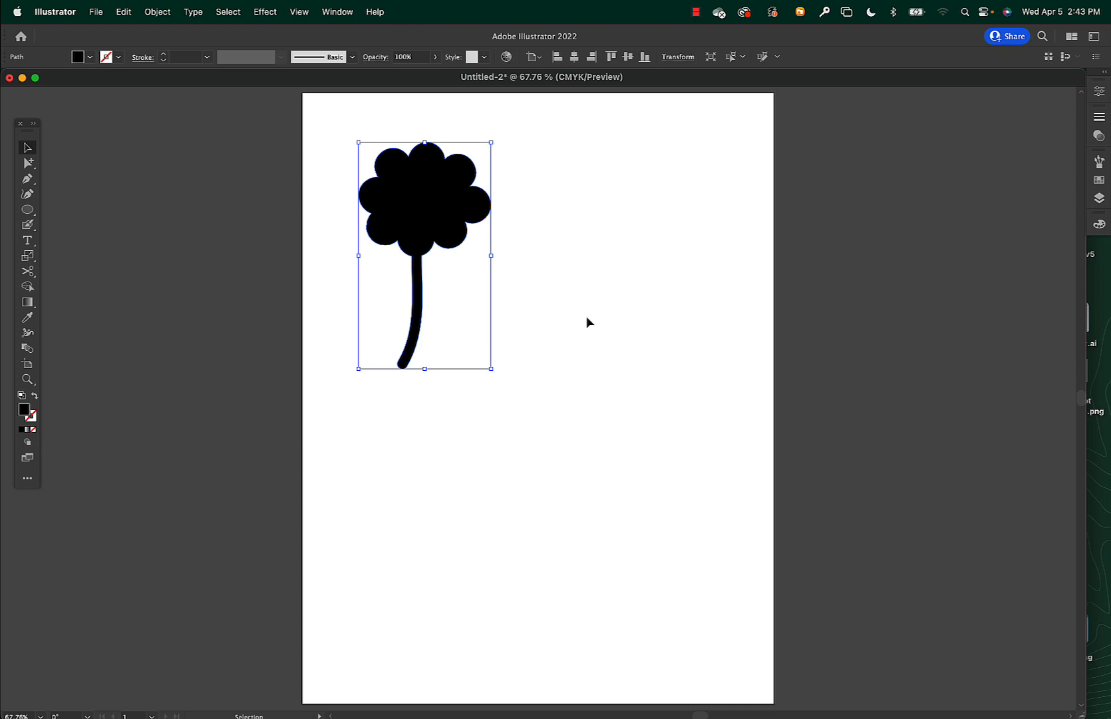
key(super+z)
key(super+z)
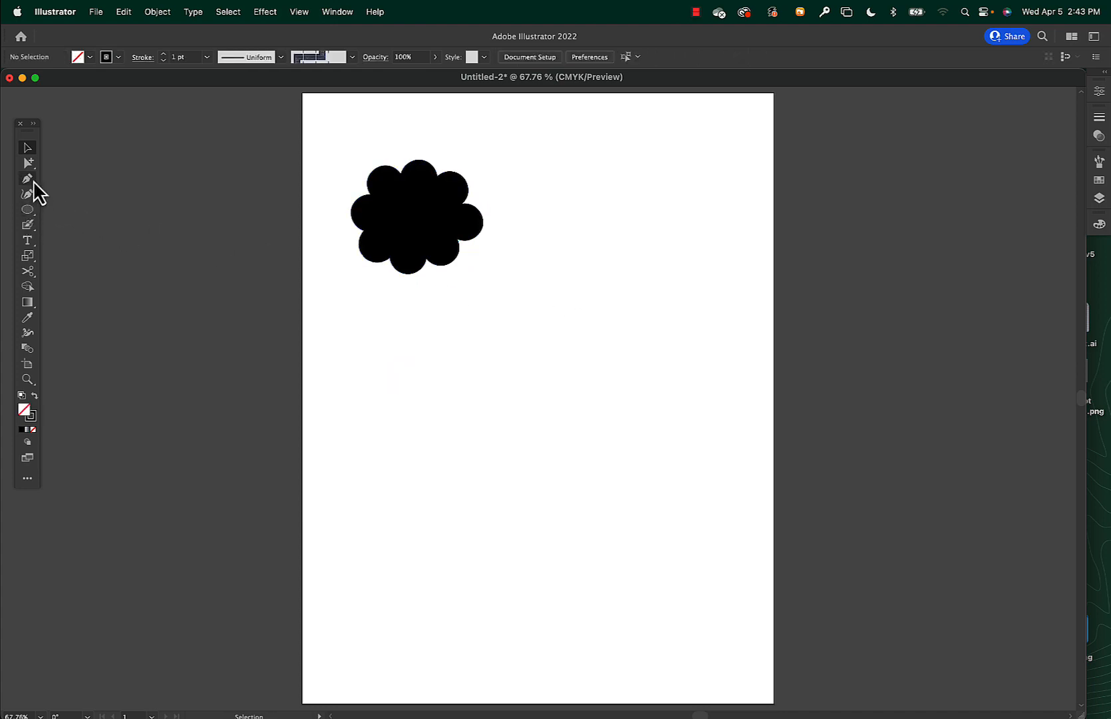
Turn on Merge Only with Selection for the Blob Brush and paint a curved 13 pt stem down from the flower head.
double_click(25, 226)
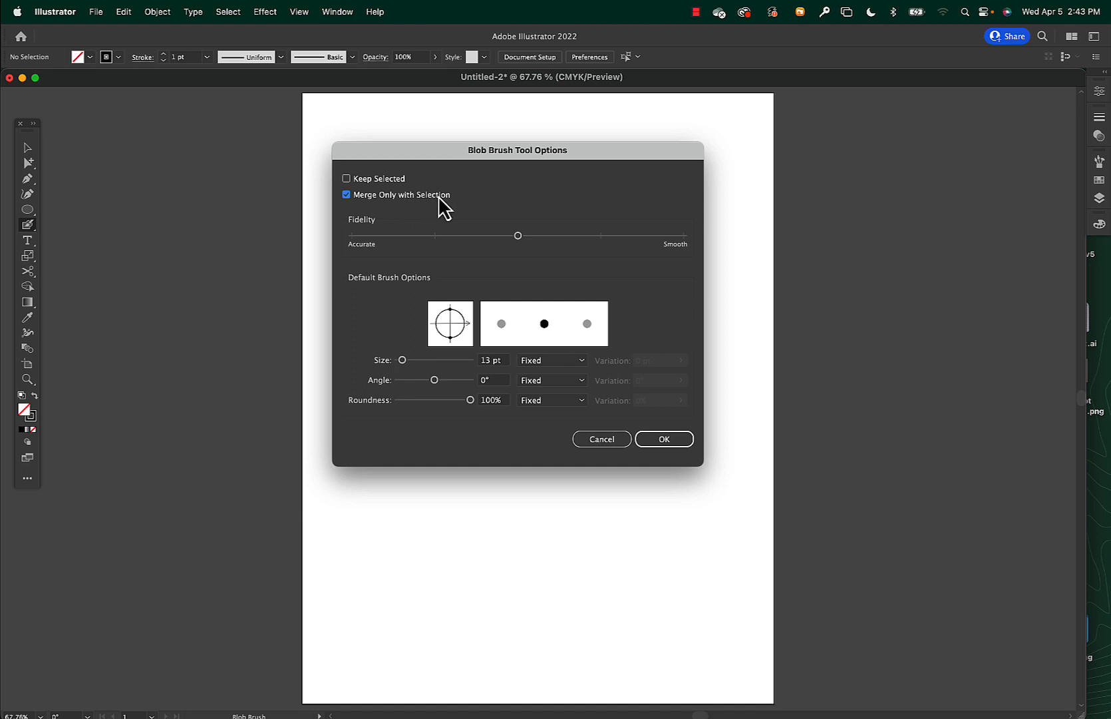
click(675, 443)
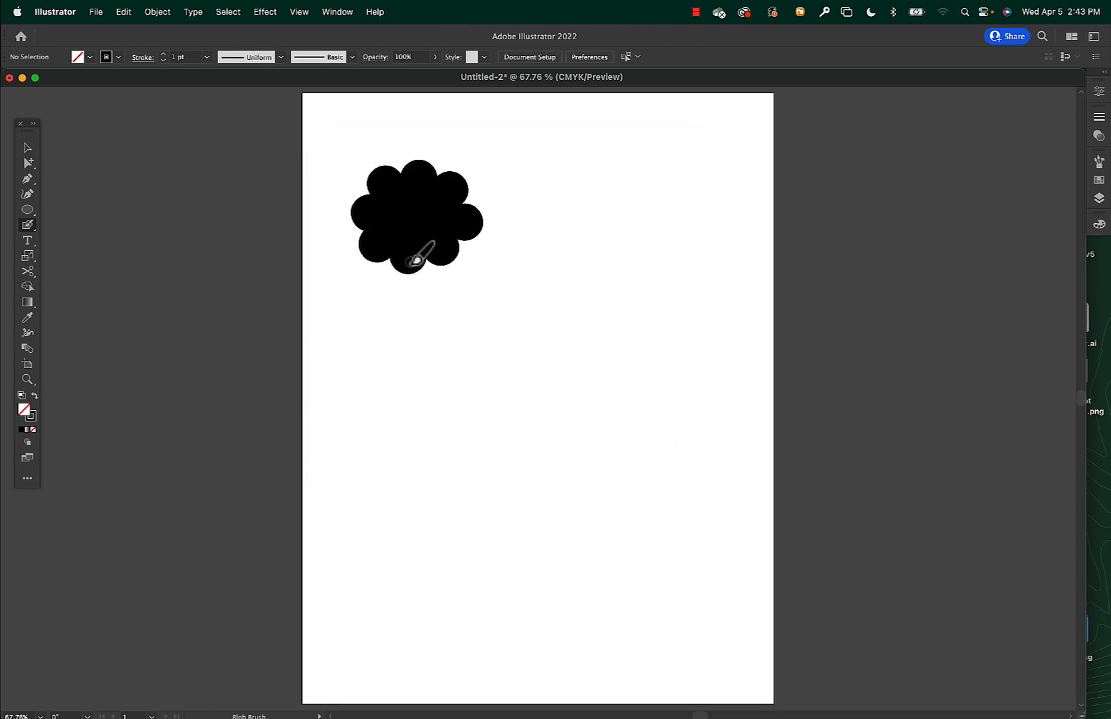
mouse_move(417, 260)
mouse_down()
mouse_move(404, 320)
mouse_move(412, 390)
mouse_up()
Select the stem and the flower head in turn to check whether they are separate shapes.
key(v)
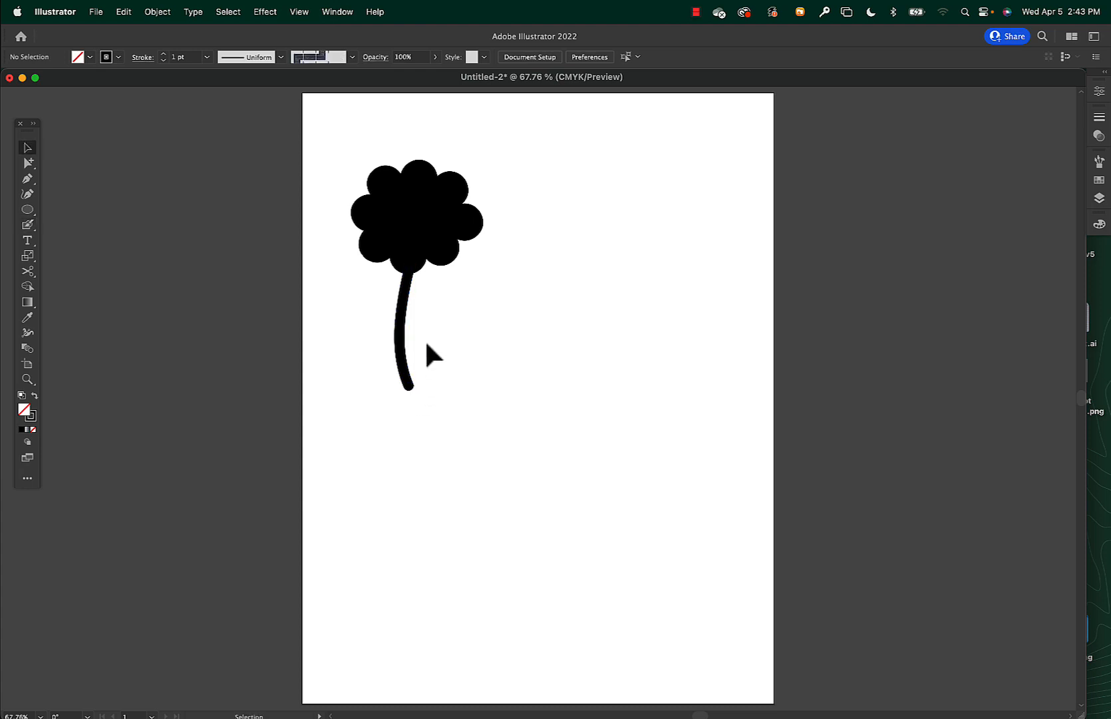
click(404, 324)
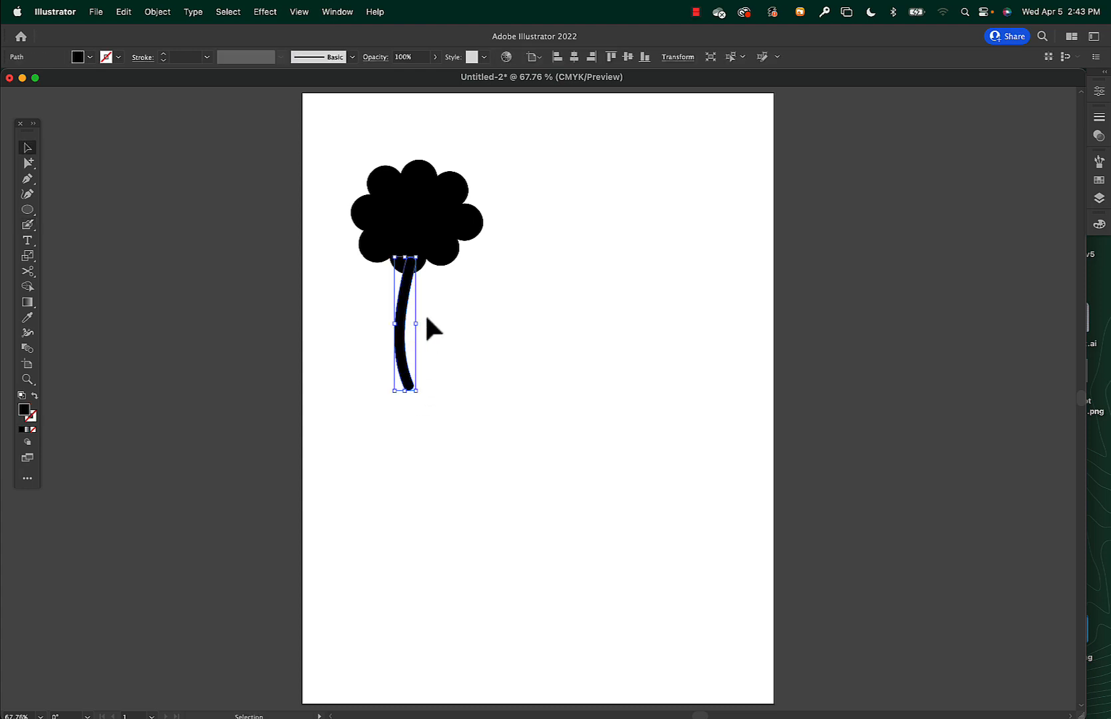
click(434, 213)
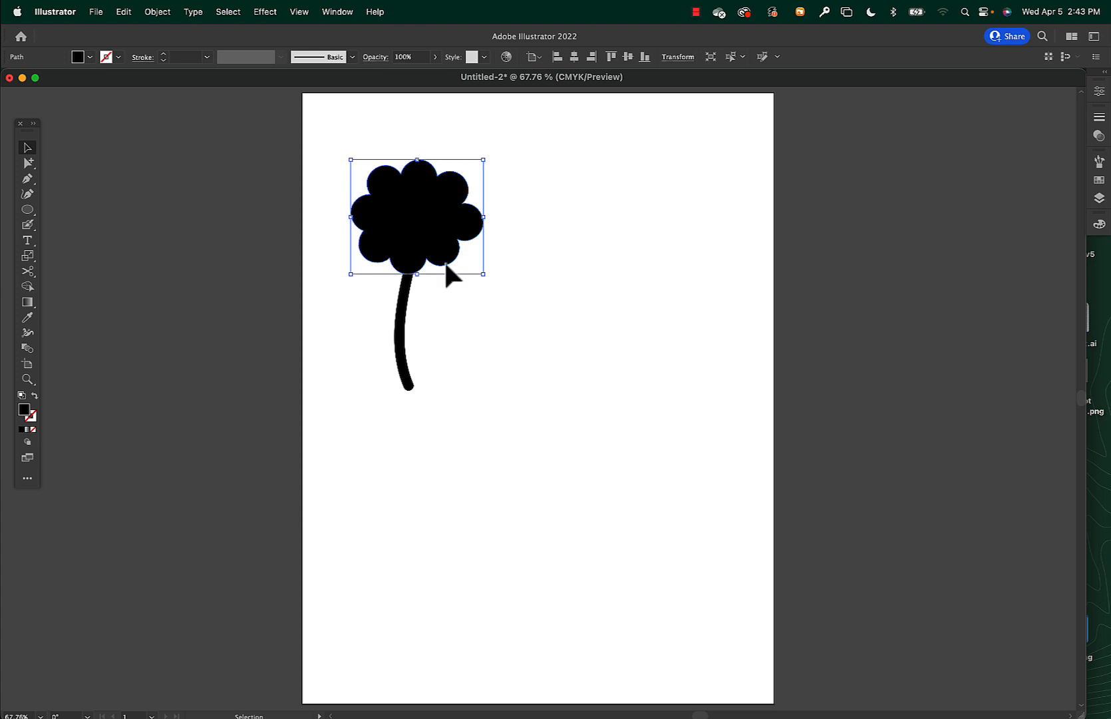
click(400, 321)
click(442, 250)
Try merging a horizontal Blob Brush stroke into the selected stem's base, check the resulting shape, and undo it.
click(399, 342)
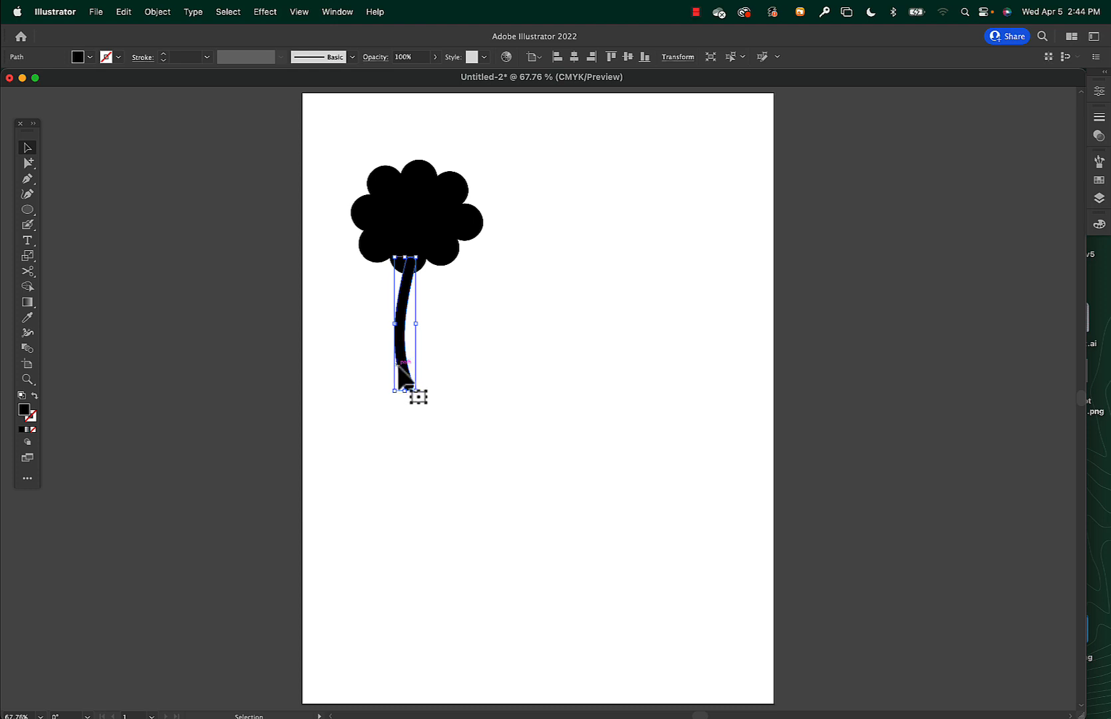
key(shift+b)
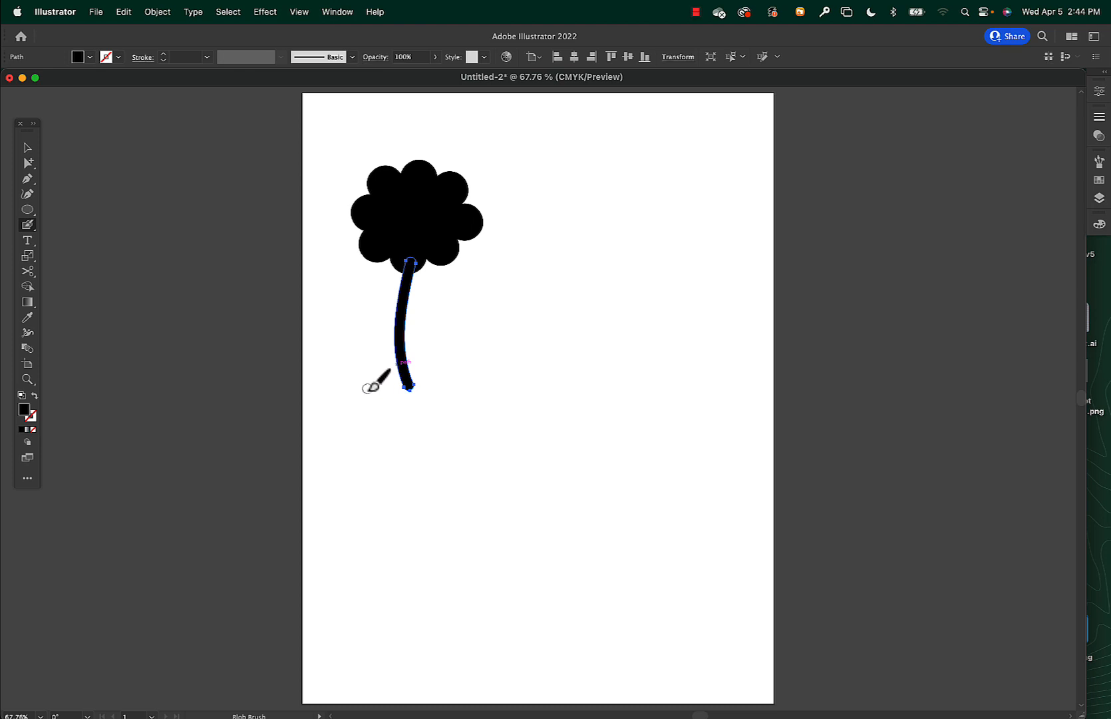
drag(369, 388, 452, 389)
key(v)
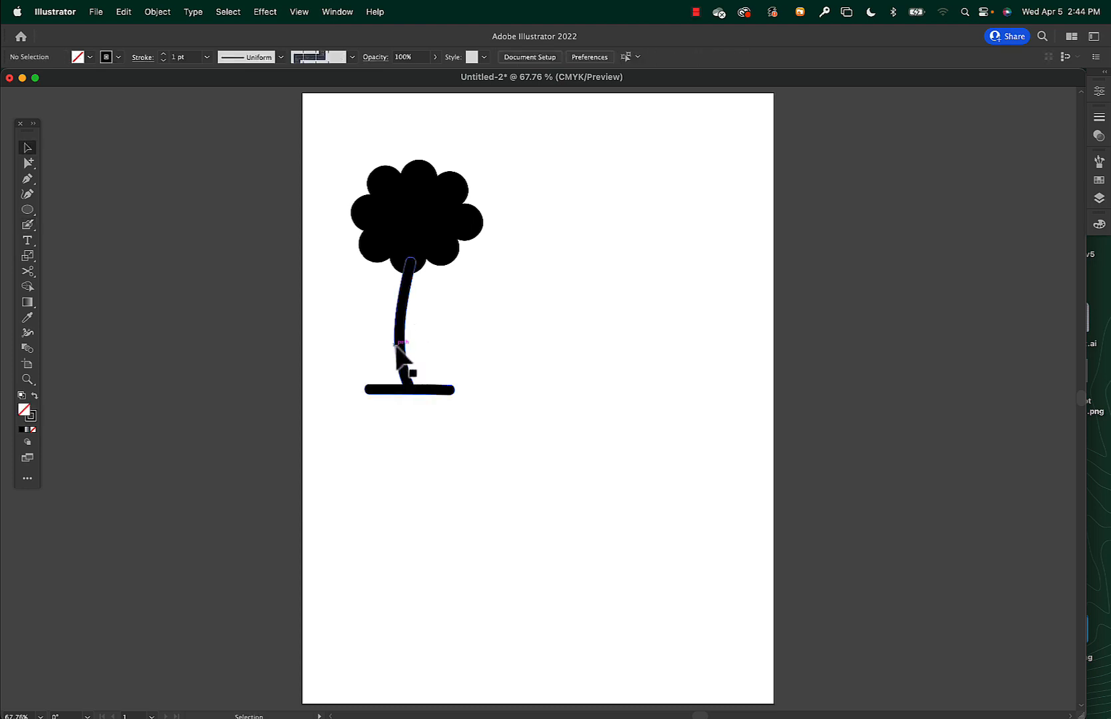
click(403, 368)
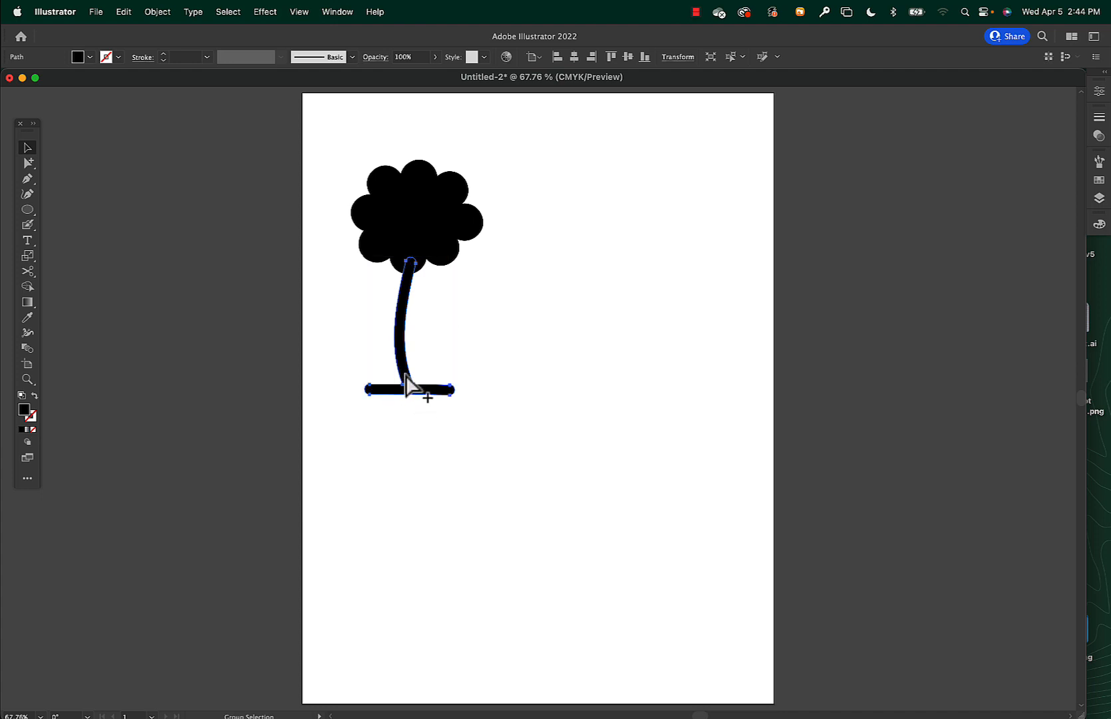
key(super+z)
click(438, 362)
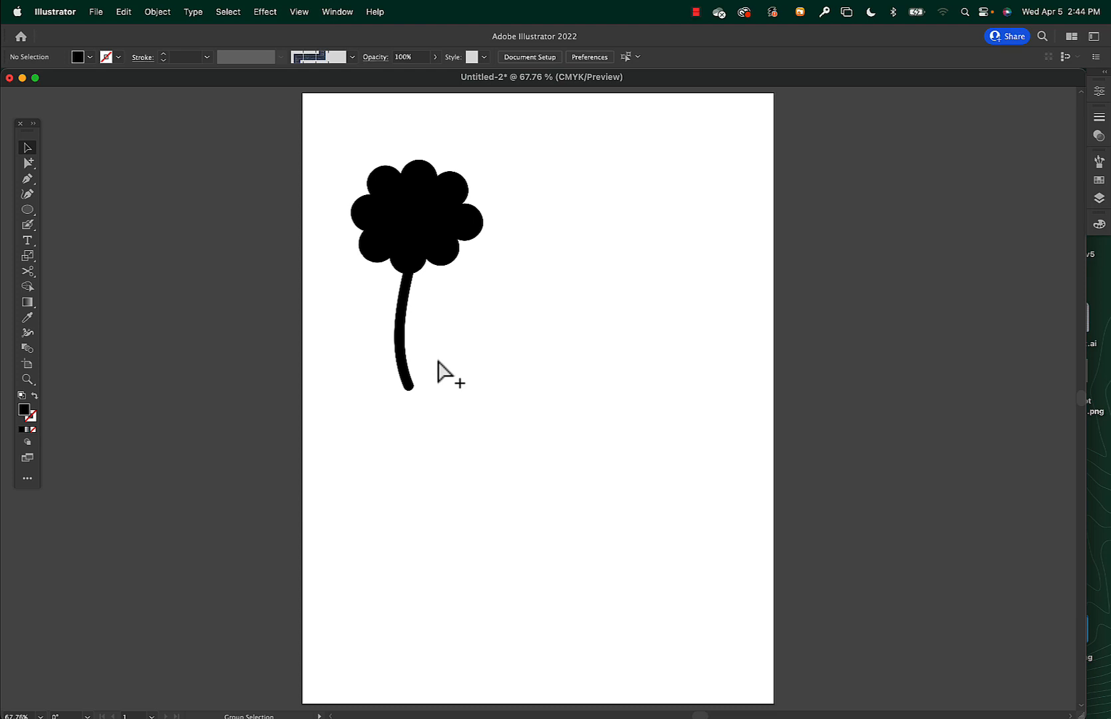
Paint a solid horizontal pot rim across the stem's lower end with the Blob Brush while nothing is selected.
key(v)
key(shift+b)
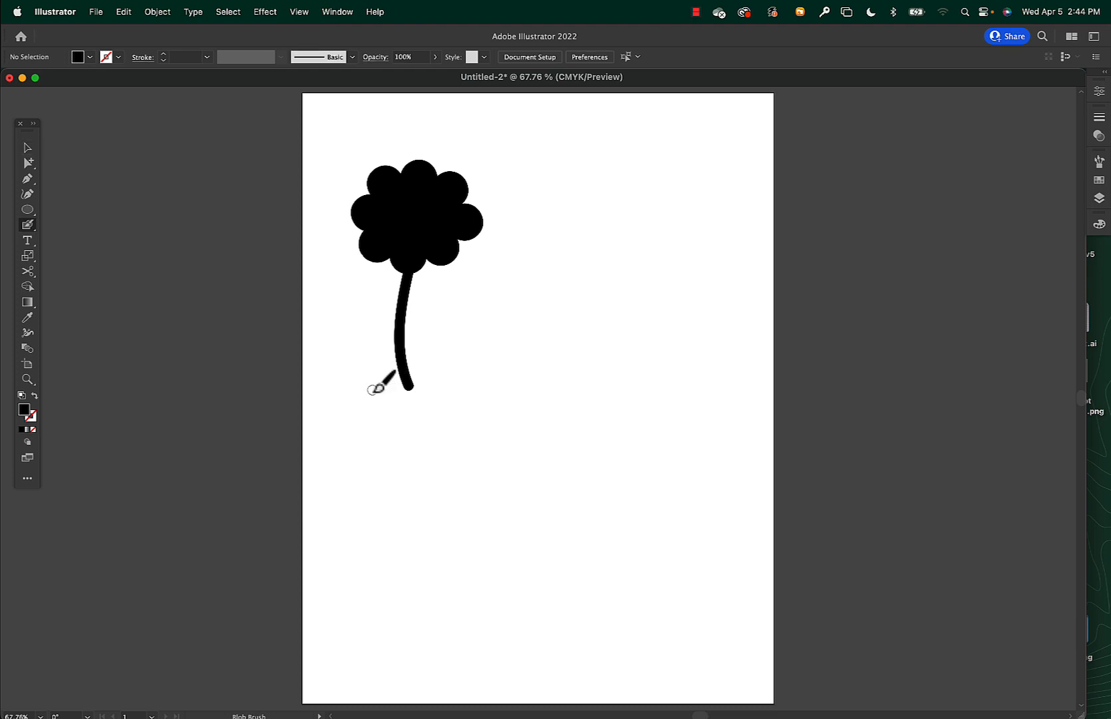
mouse_move(378, 388)
mouse_down()
mouse_move(450, 388)
mouse_move(445, 404)
mouse_move(372, 400)
mouse_move(445, 405)
mouse_move(378, 387)
mouse_up()
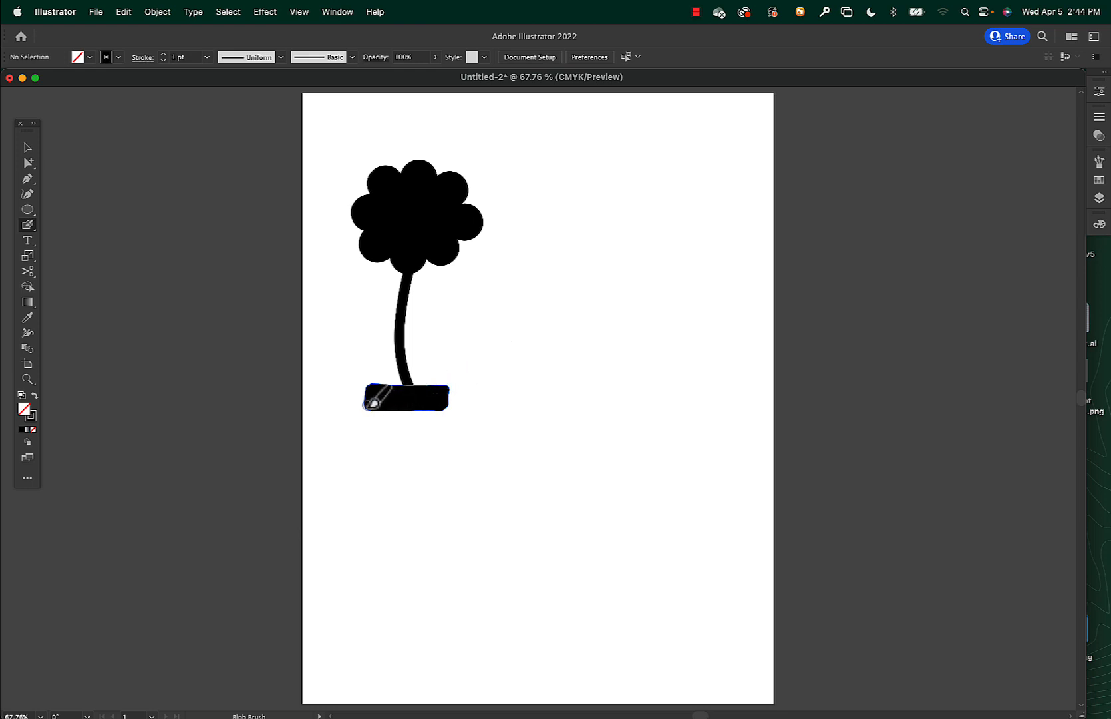
Try painting the pot's body below the rim and select the rim and body to check whether they merged.
mouse_move(387, 400)
mouse_down()
mouse_move(394, 435)
mouse_move(426, 437)
mouse_move(427, 421)
mouse_move(425, 407)
mouse_move(394, 408)
mouse_move(407, 426)
mouse_move(418, 420)
mouse_up()
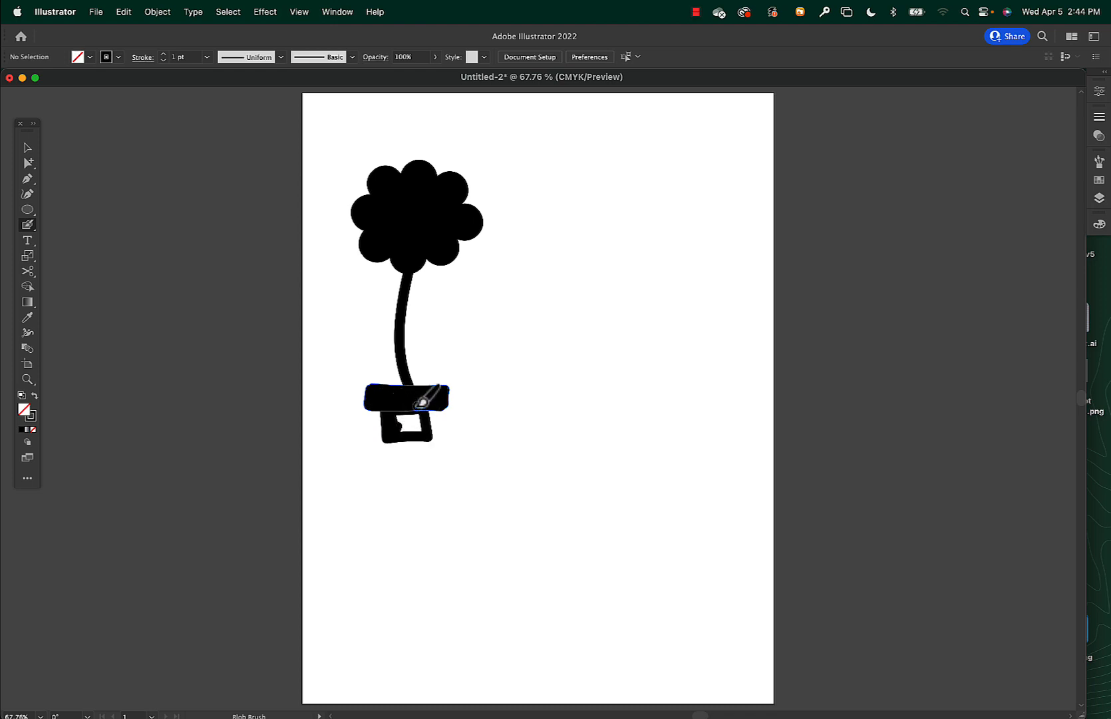
click(398, 401)
click(396, 439)
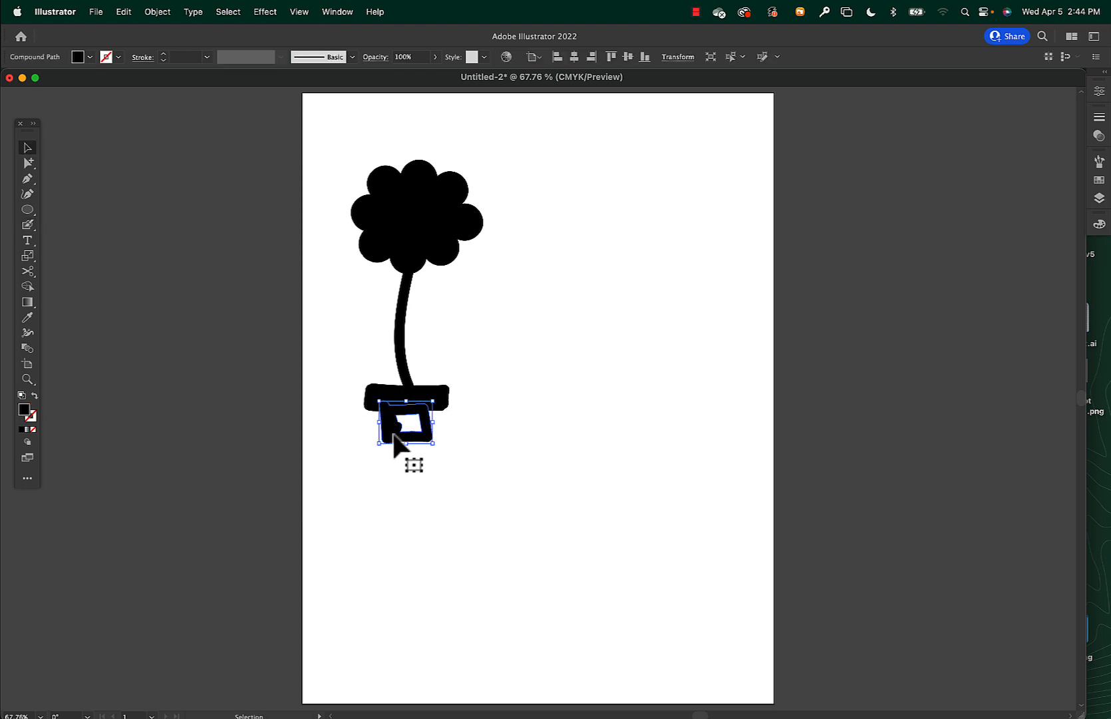
Turn on Keep Selected in the Blob Brush options alongside Merge Only with Selection.
click(28, 225)
double_click(27, 225)
click(380, 198)
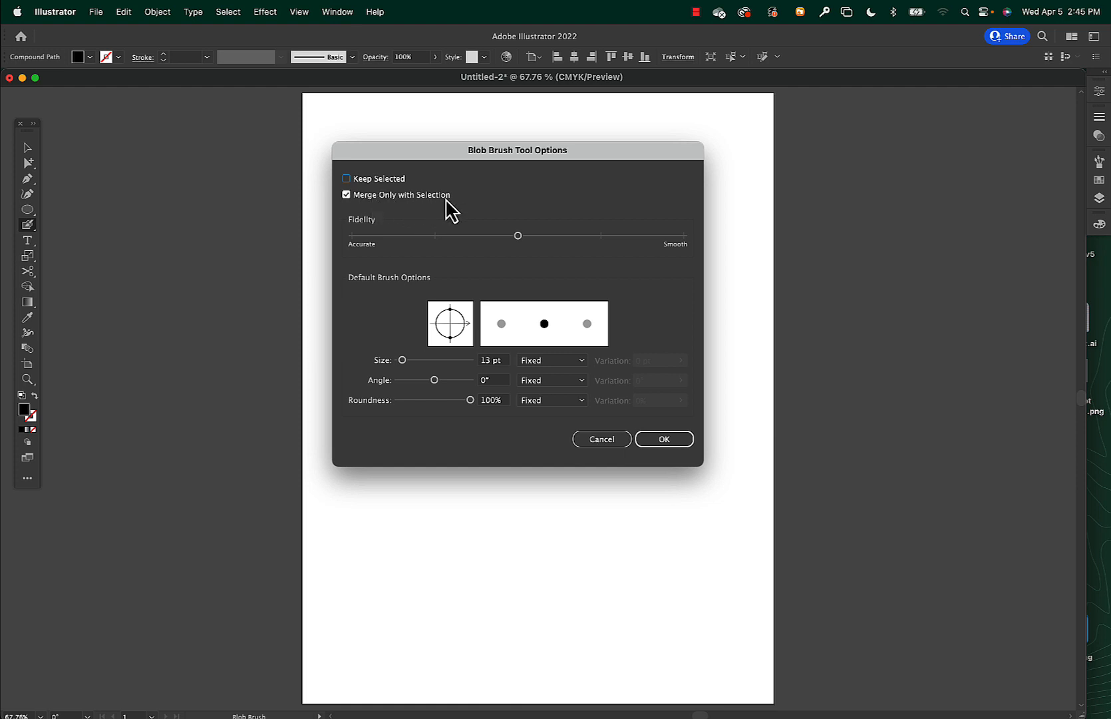
click(349, 180)
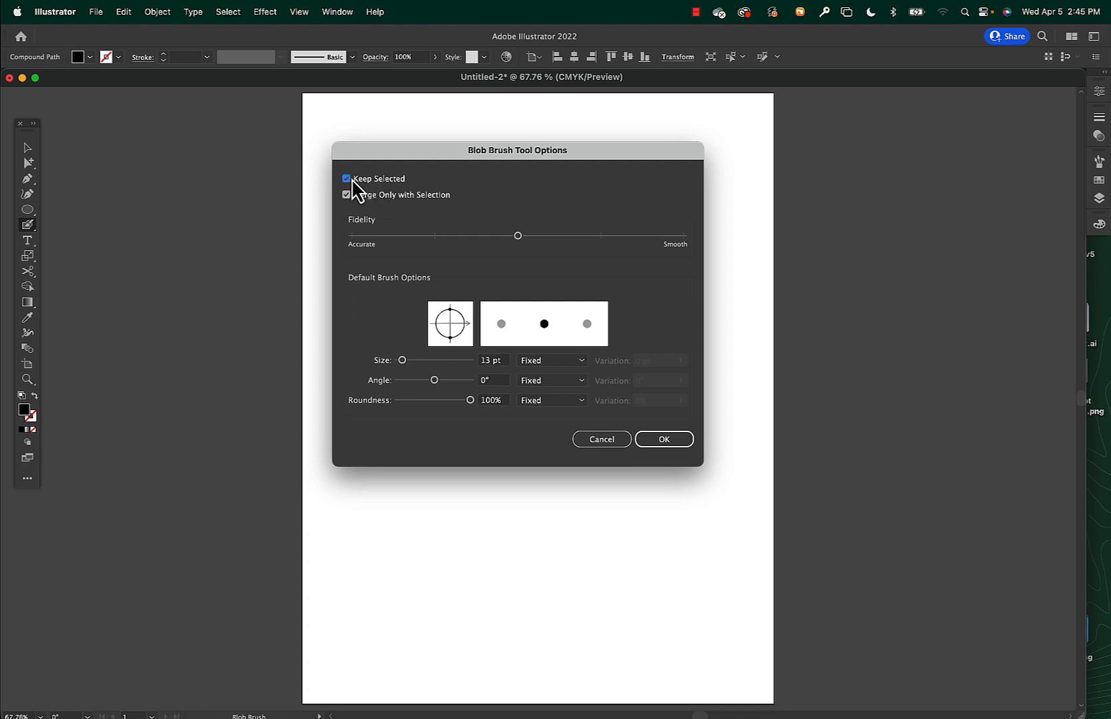
click(667, 440)
Delete the hollow pot body, repaint it as one solid block below the rim, and deselect it.
key(Delete)
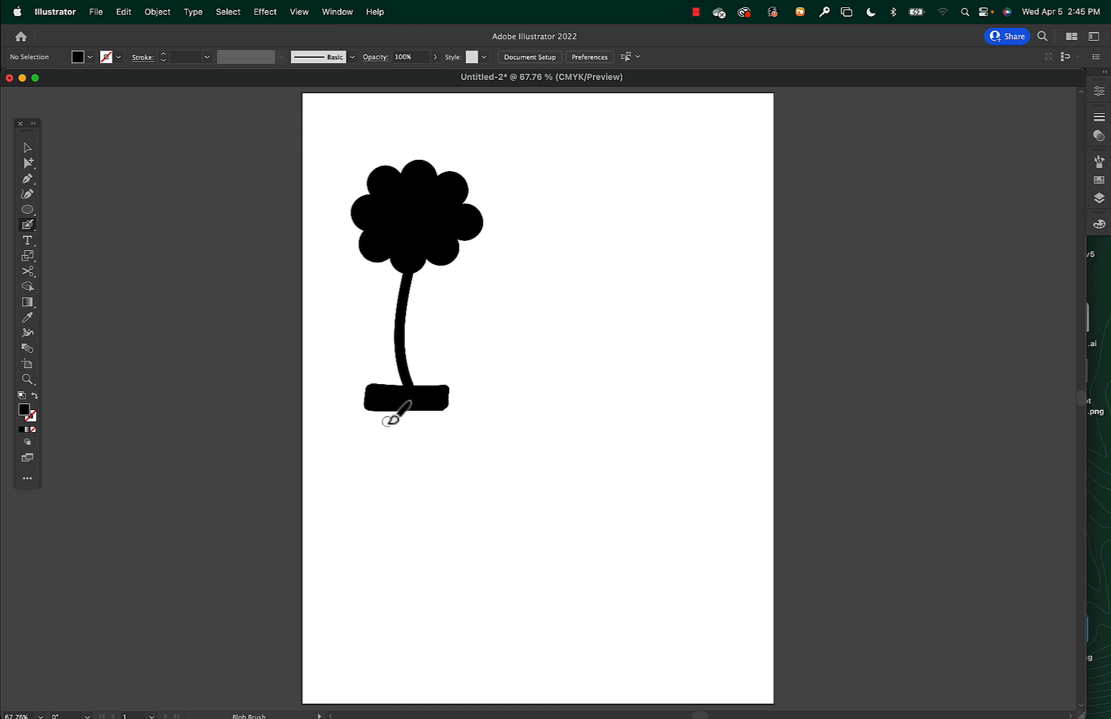
mouse_move(384, 408)
mouse_down()
mouse_move(385, 443)
mouse_move(440, 440)
mouse_move(436, 407)
mouse_move(431, 430)
mouse_move(428, 410)
mouse_move(387, 414)
mouse_move(386, 424)
mouse_move(433, 418)
mouse_move(384, 432)
mouse_move(431, 435)
mouse_move(434, 407)
mouse_move(408, 424)
mouse_up()
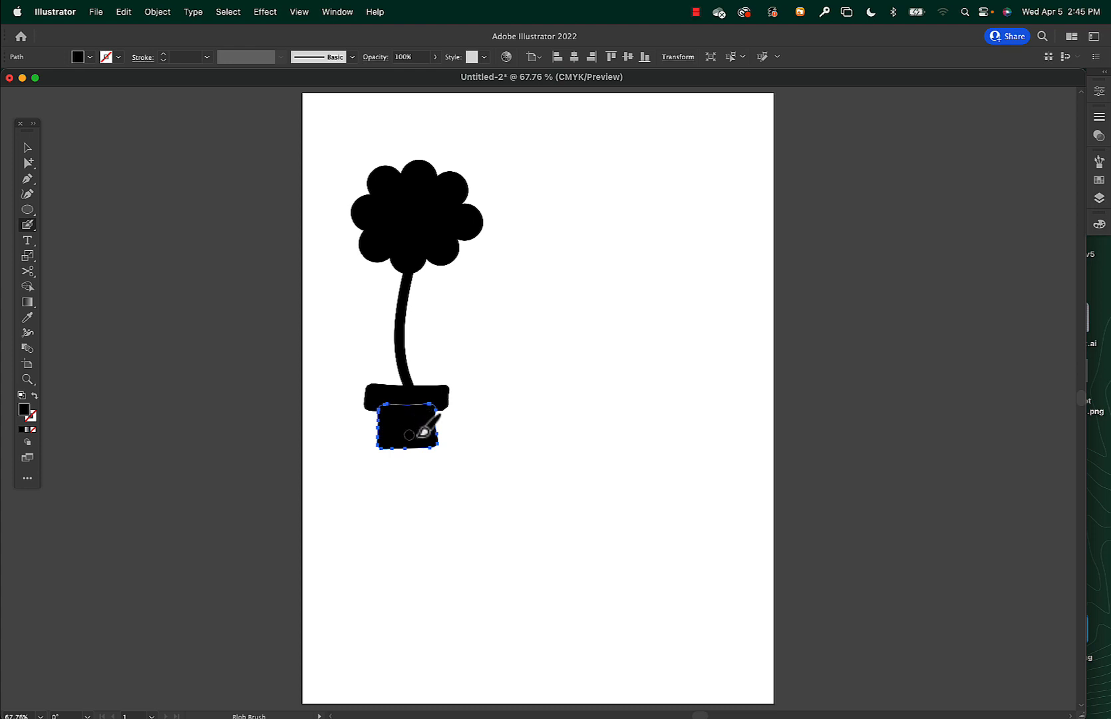
key(v)
click(483, 426)
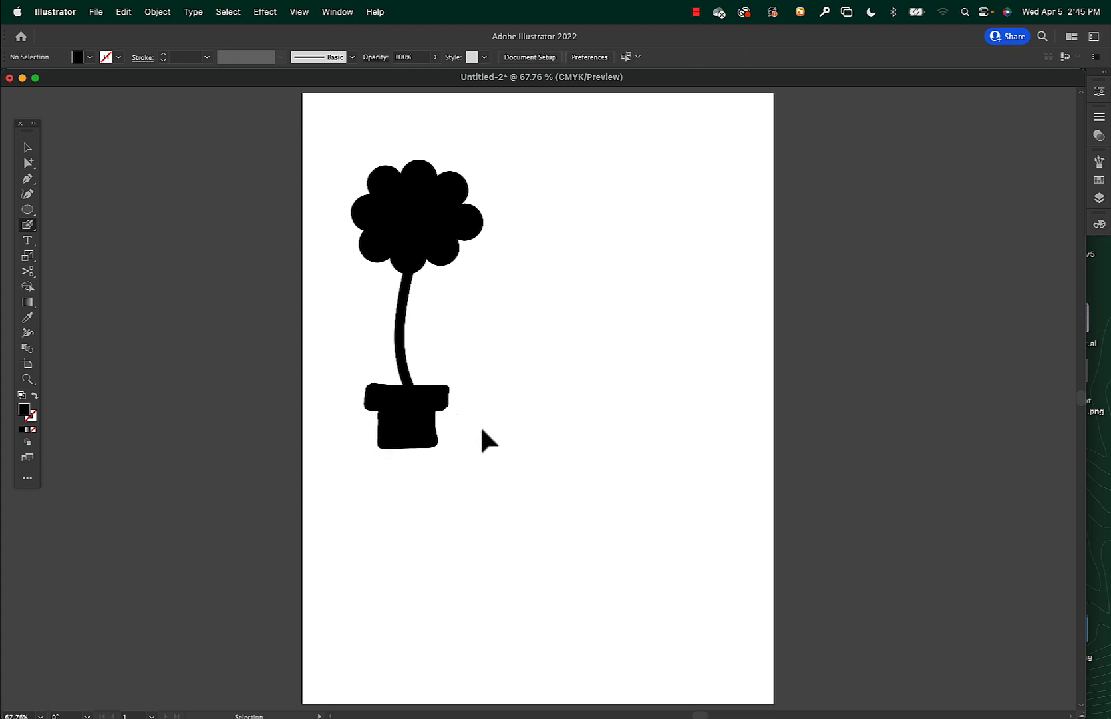
Paint a curved leaf growing from the right side of the stem and extend its tip with a finer Blob Brush stroke.
key(shift+b)
mouse_move(404, 354)
mouse_down()
mouse_move(426, 324)
mouse_move(410, 354)
mouse_up()
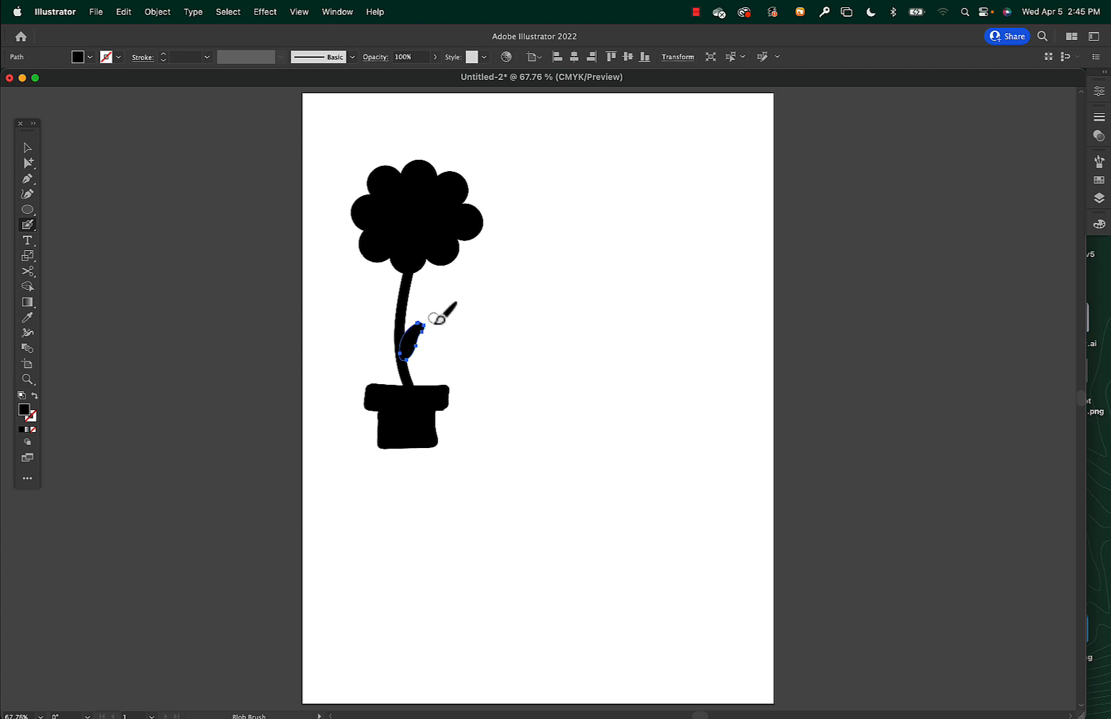
key(super+equal)
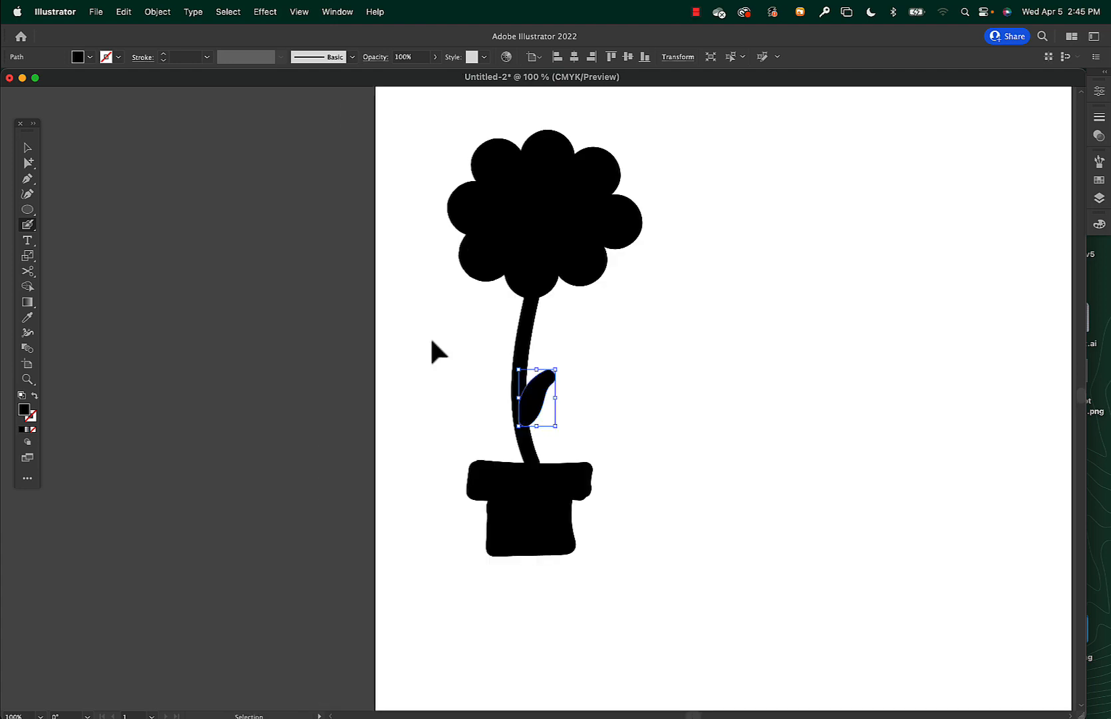
key(super+equal)
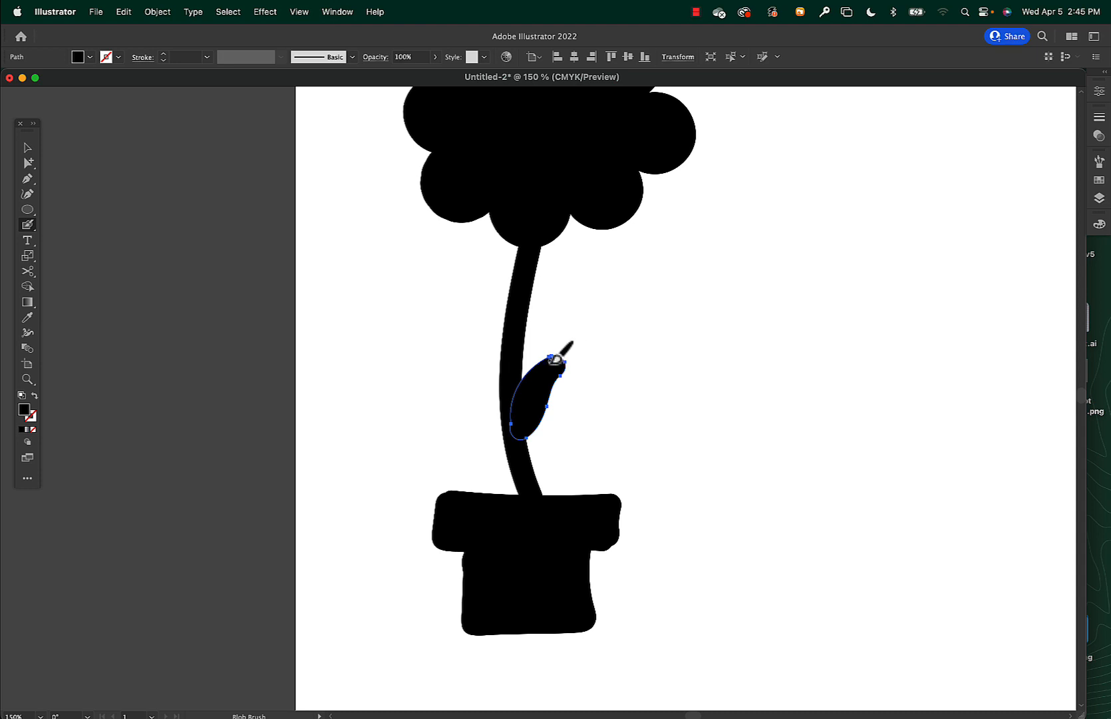
mouse_move(561, 354)
mouse_down()
mouse_move(578, 353)
mouse_move(570, 365)
mouse_up()
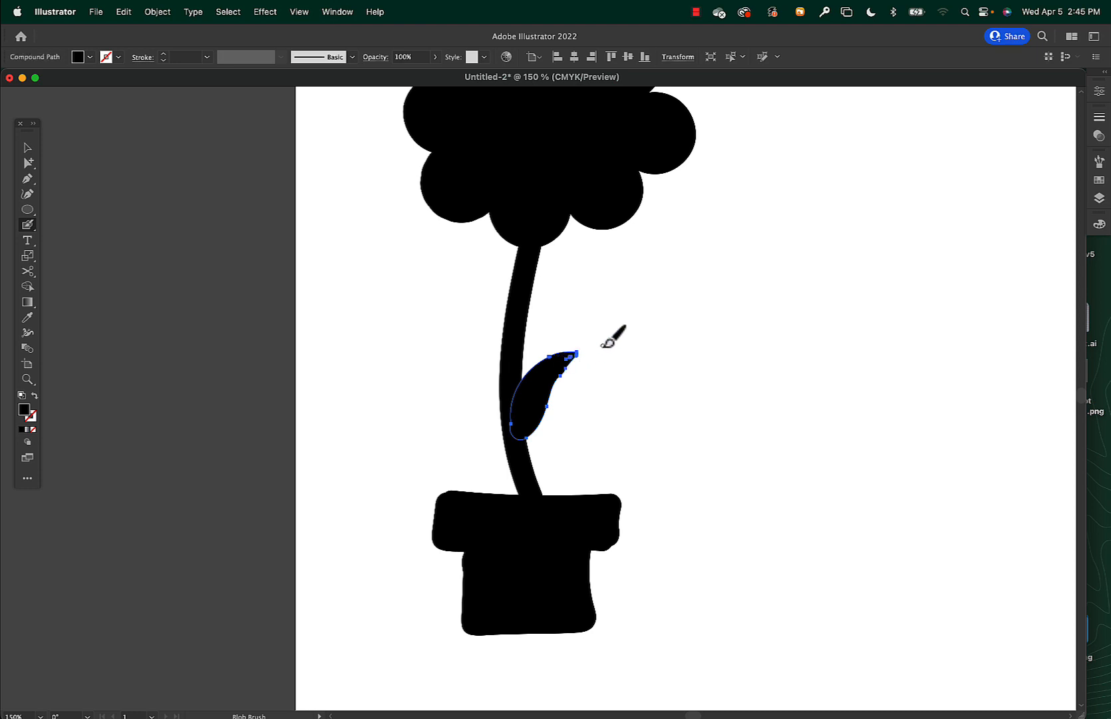
Fill the small gap inside the leaf's tip with a fine Blob Brush stroke.
key(plus)
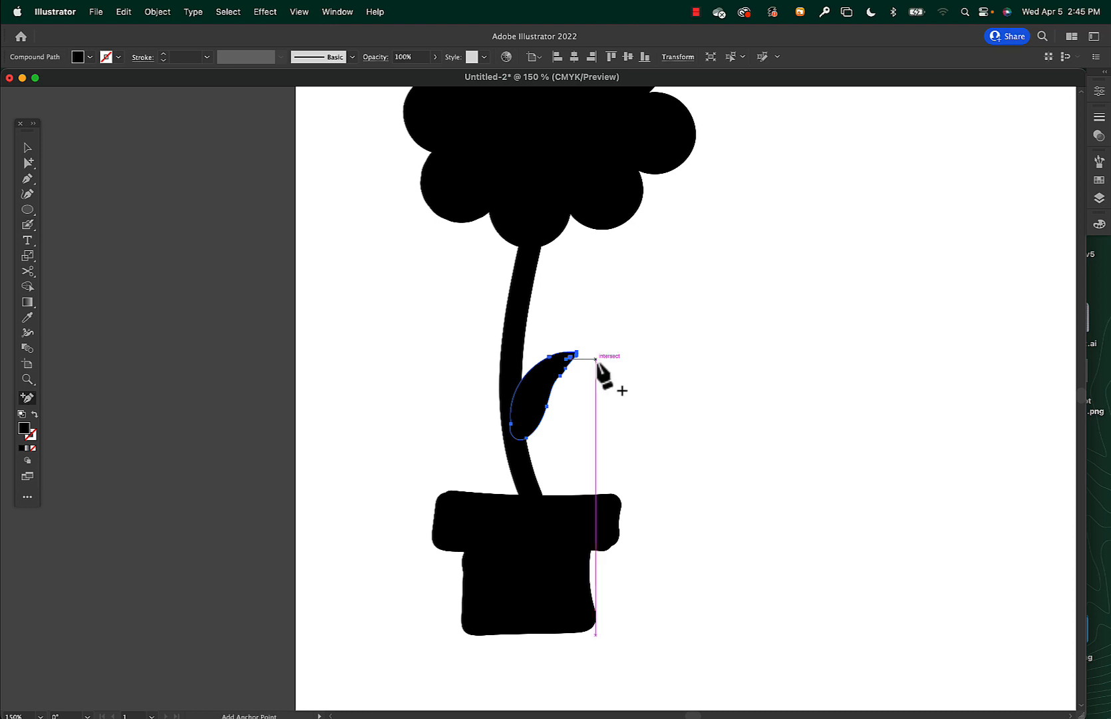
key(super+equal)
key(super+equal)
key(super+equal)
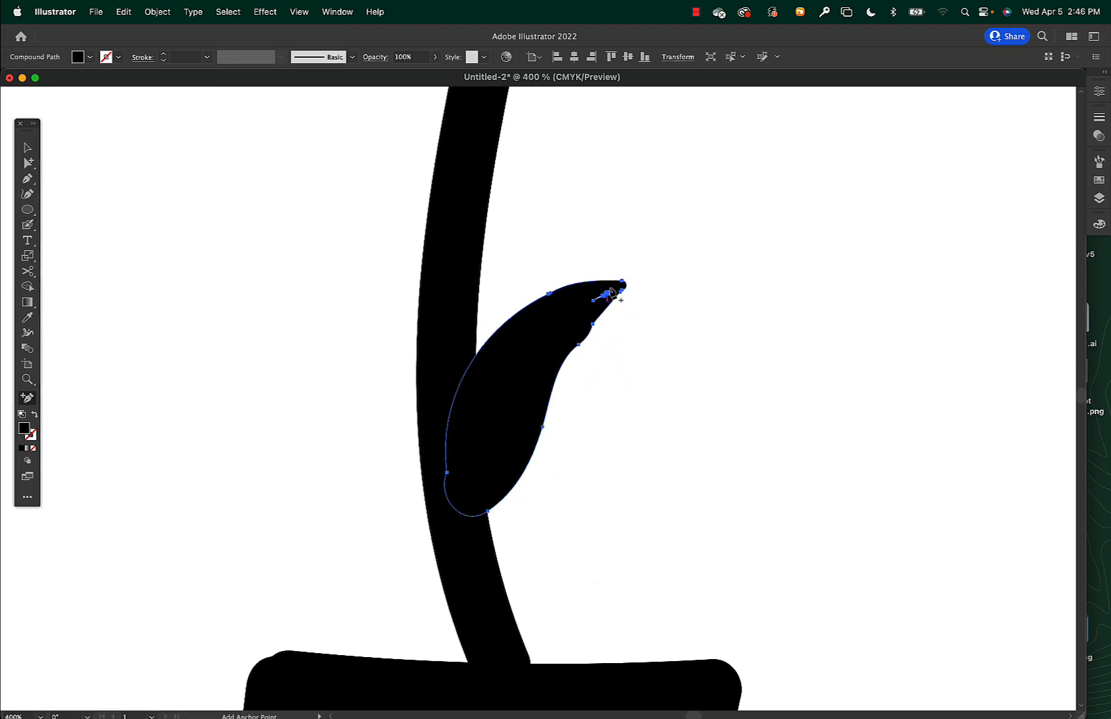
key(shift+b)
drag(618, 286, 584, 322)
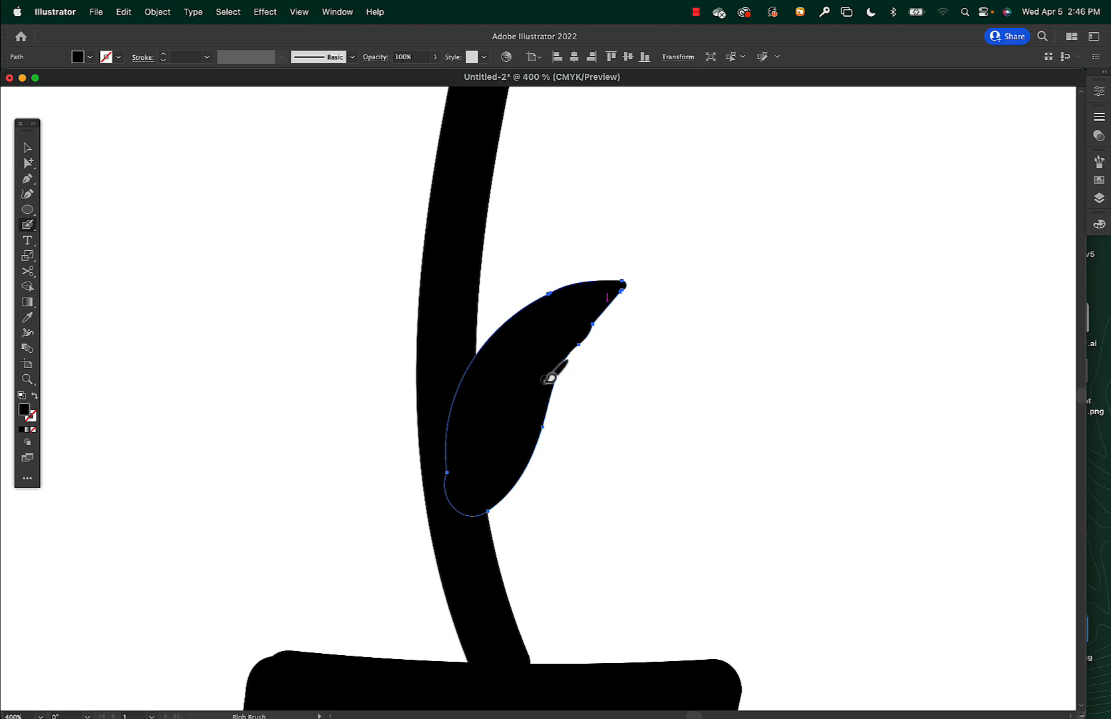
key(v)
key(super+minus)
key(super+minus)
key(super+minus)
key(super+minus)
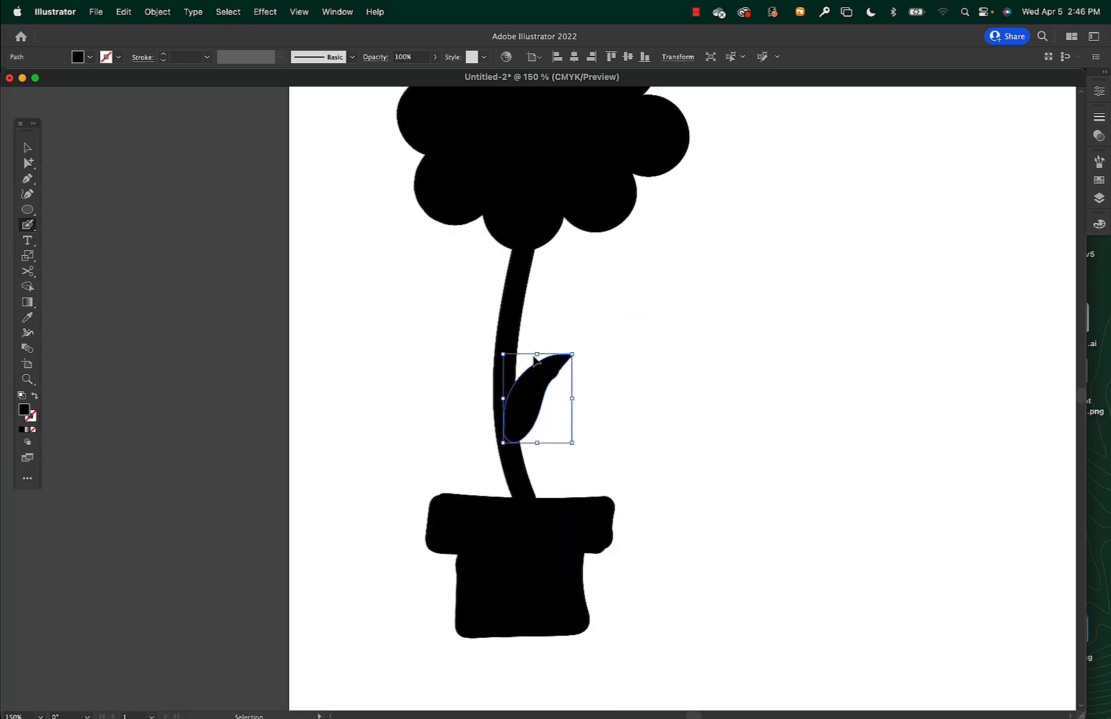
key(shift+b)
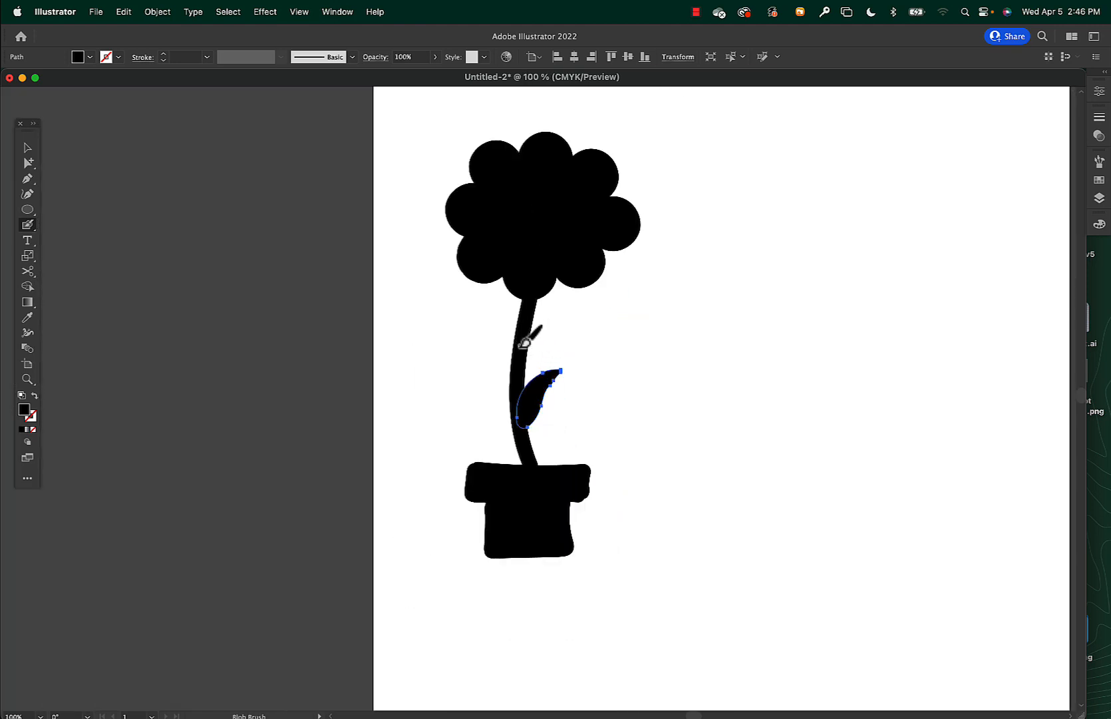
Deselect the leaf and examine in Outline mode which parts of the potted flower are separate paths.
key(v)
click(637, 352)
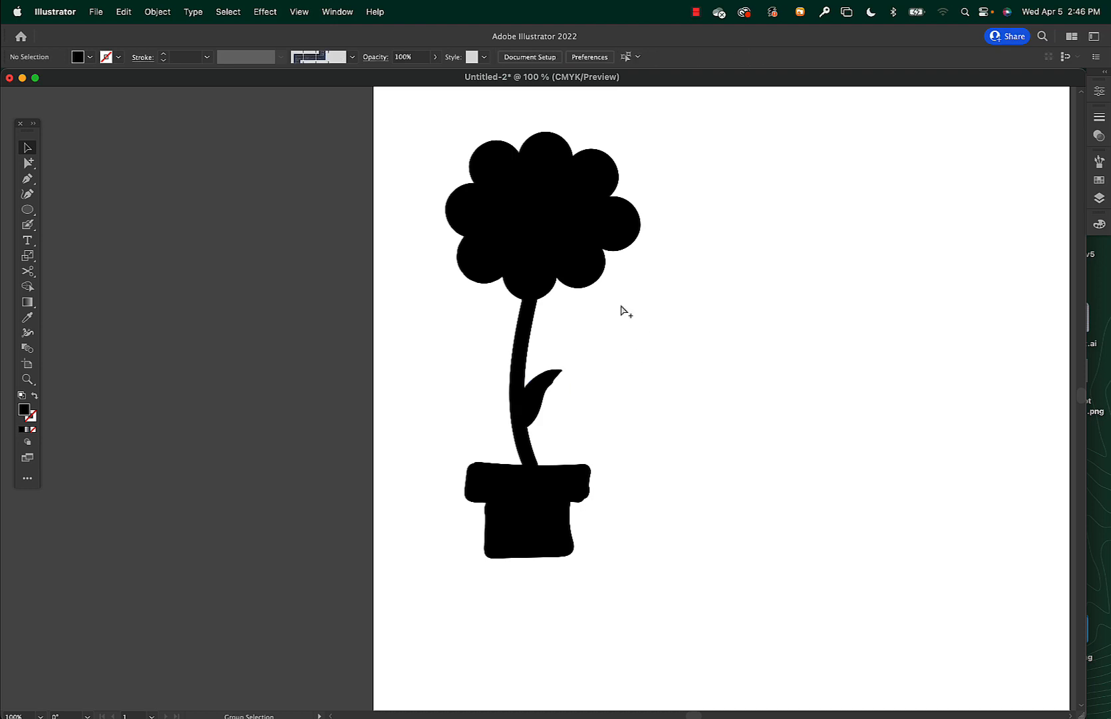
key(super+y)
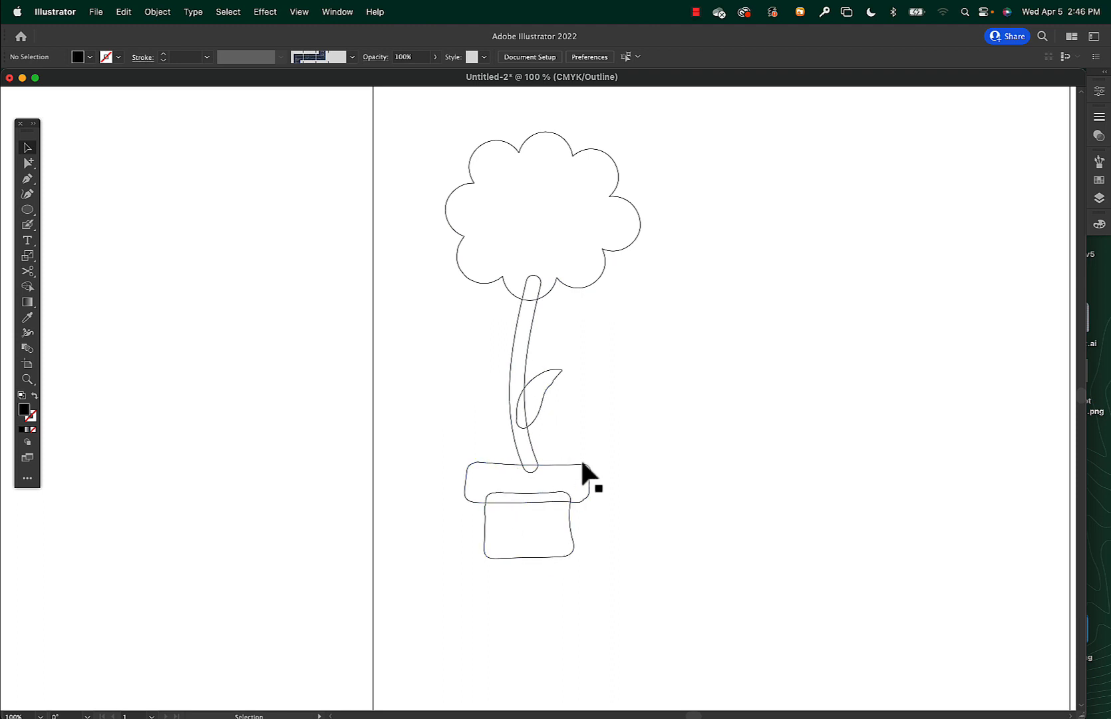
key(super+y)
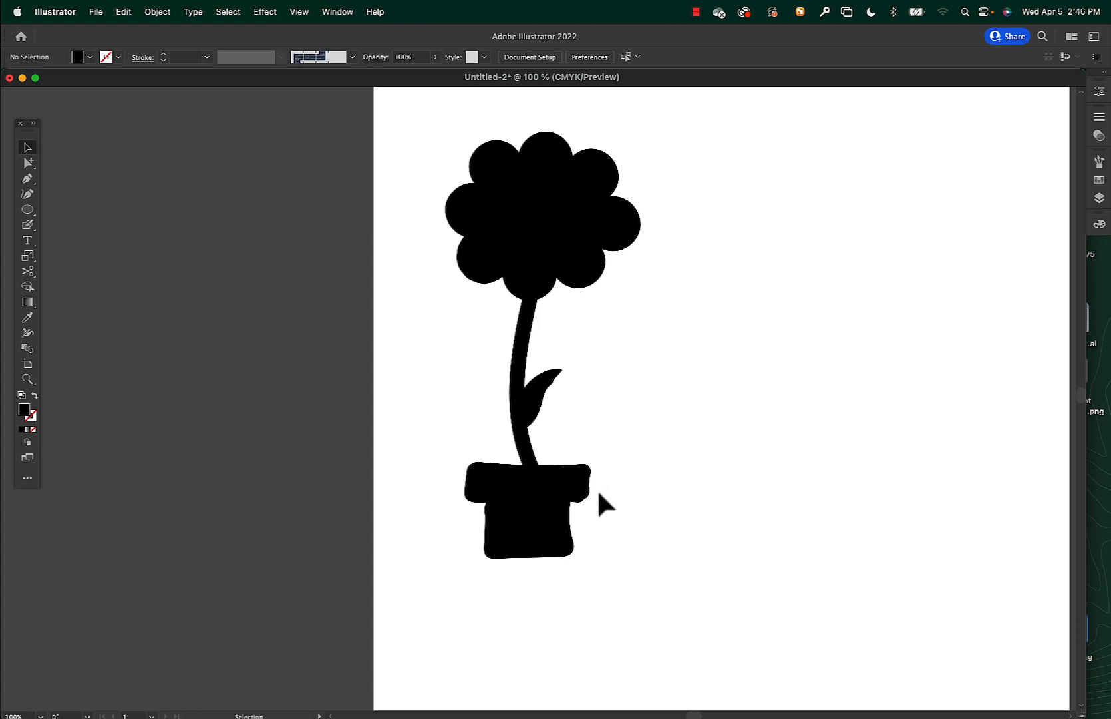
Merge the pot's rim and body into one shape with the Shape Builder tool.
drag(599, 488, 528, 540)
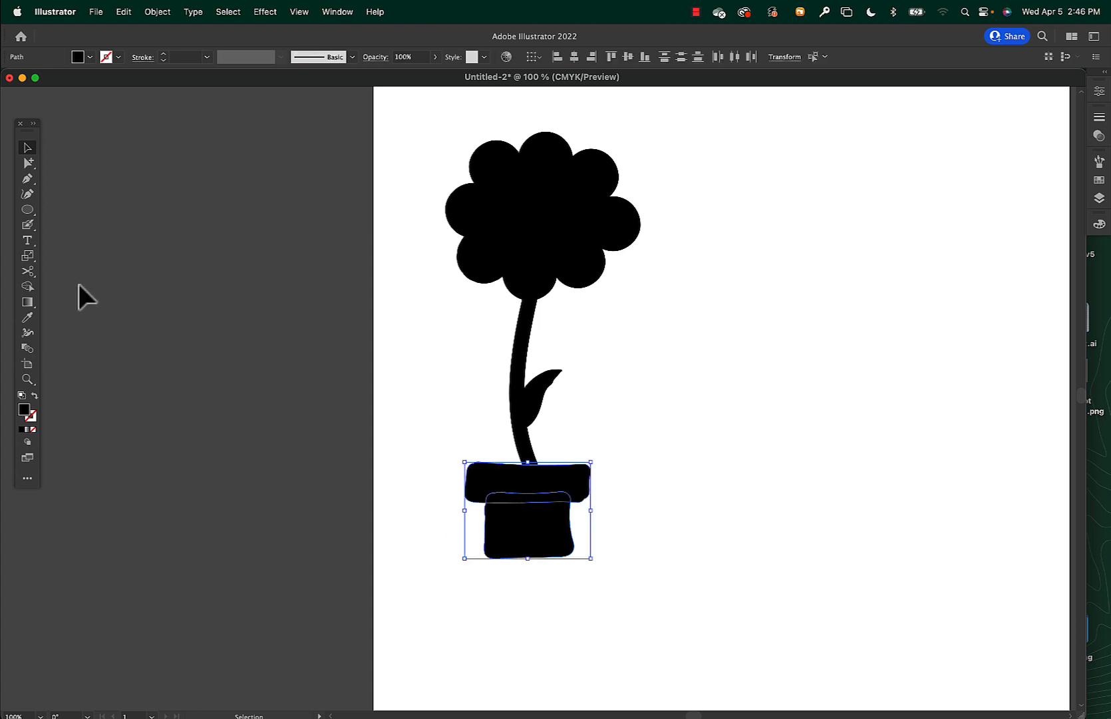
click(27, 286)
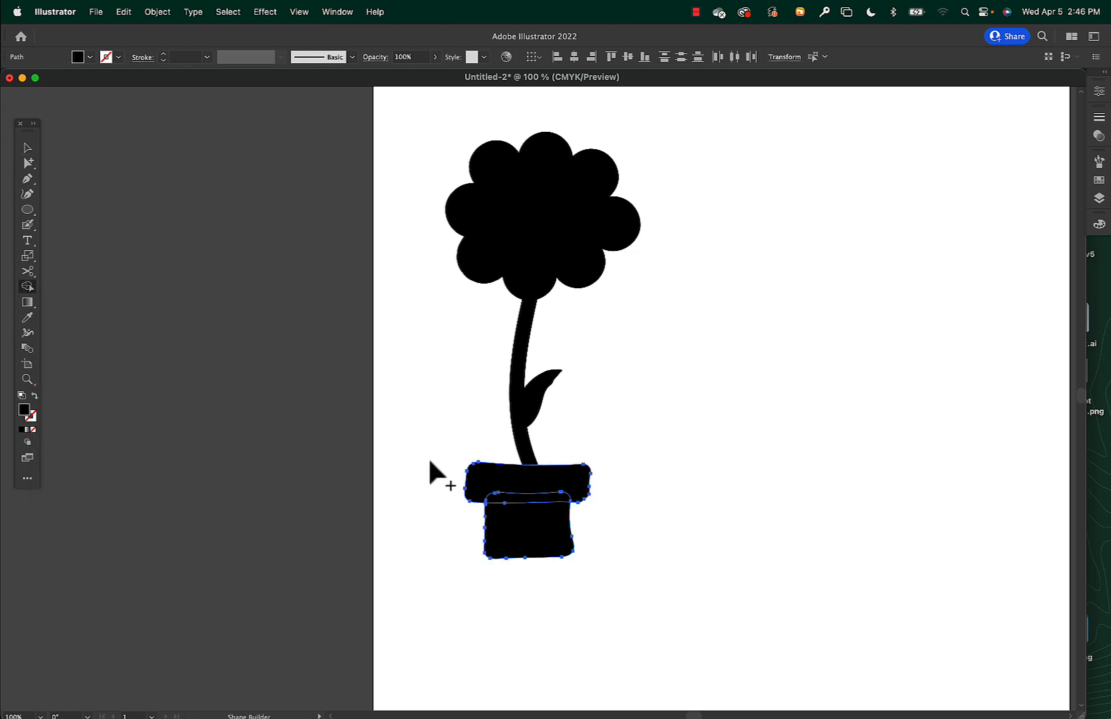
drag(506, 486, 531, 530)
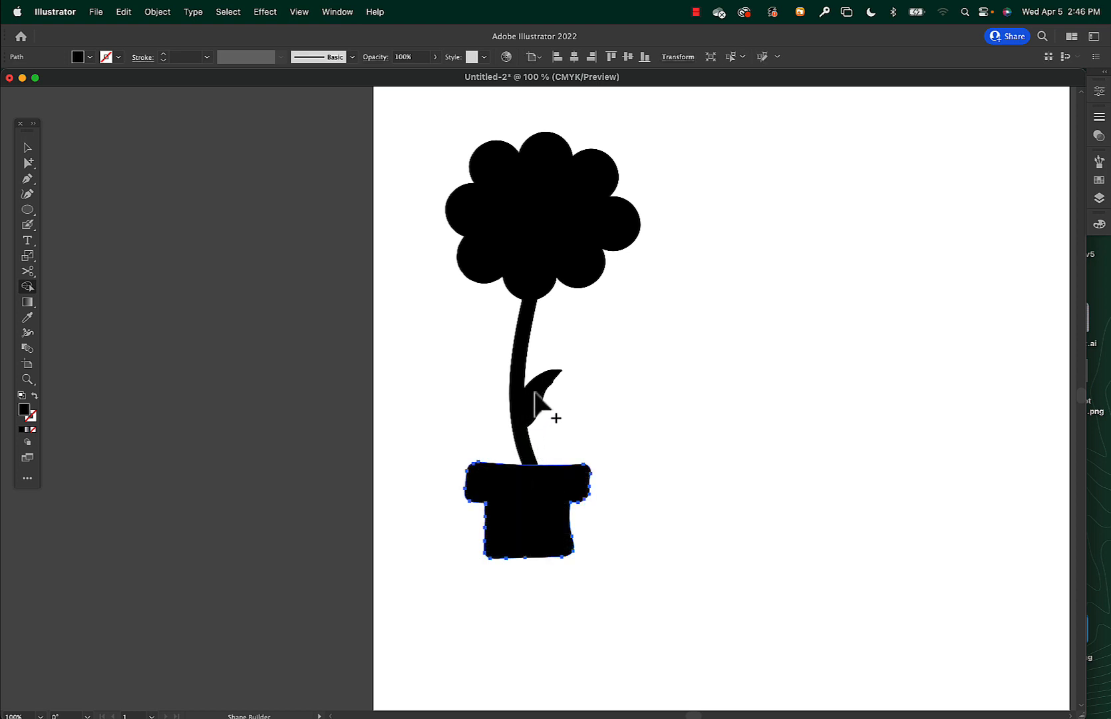
Merge the leaf and the stem into one shape with the Shape Builder tool.
key(v)
mouse_move(485, 380)
mouse_down()
mouse_move(527, 403)
mouse_move(556, 454)
mouse_up()
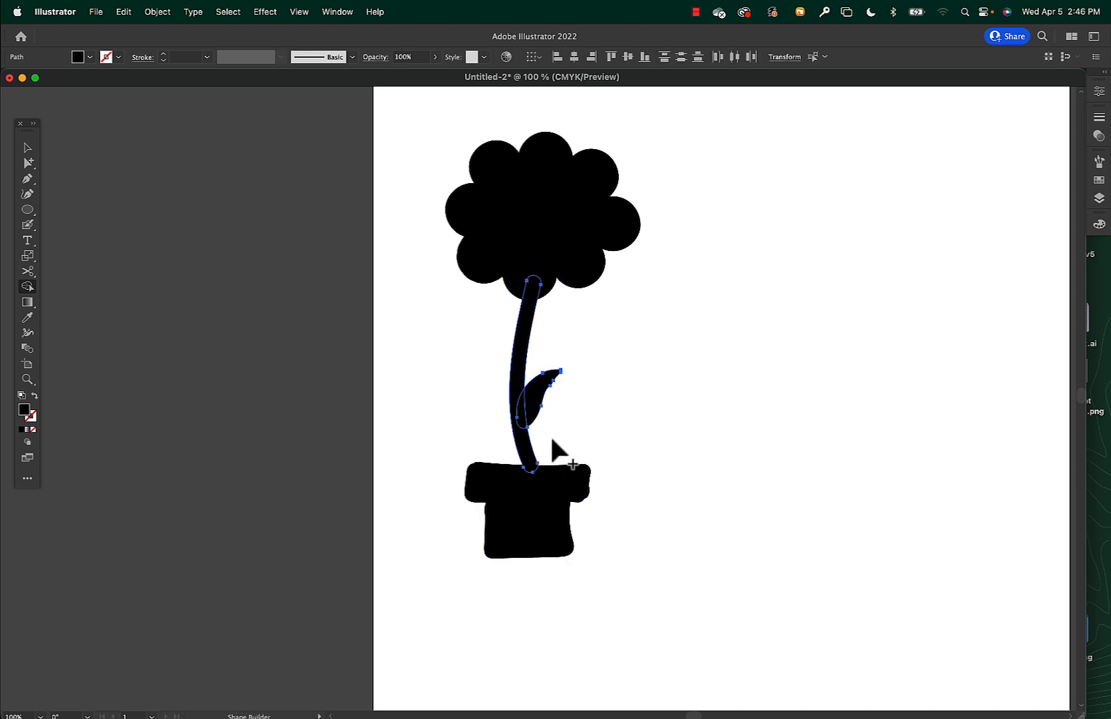
key(shift+m)
mouse_move(515, 387)
mouse_down()
mouse_move(541, 429)
mouse_move(545, 414)
mouse_up()
Deselect everything and examine the merged pot and stem paths in Outline mode.
key(super+shift+a)
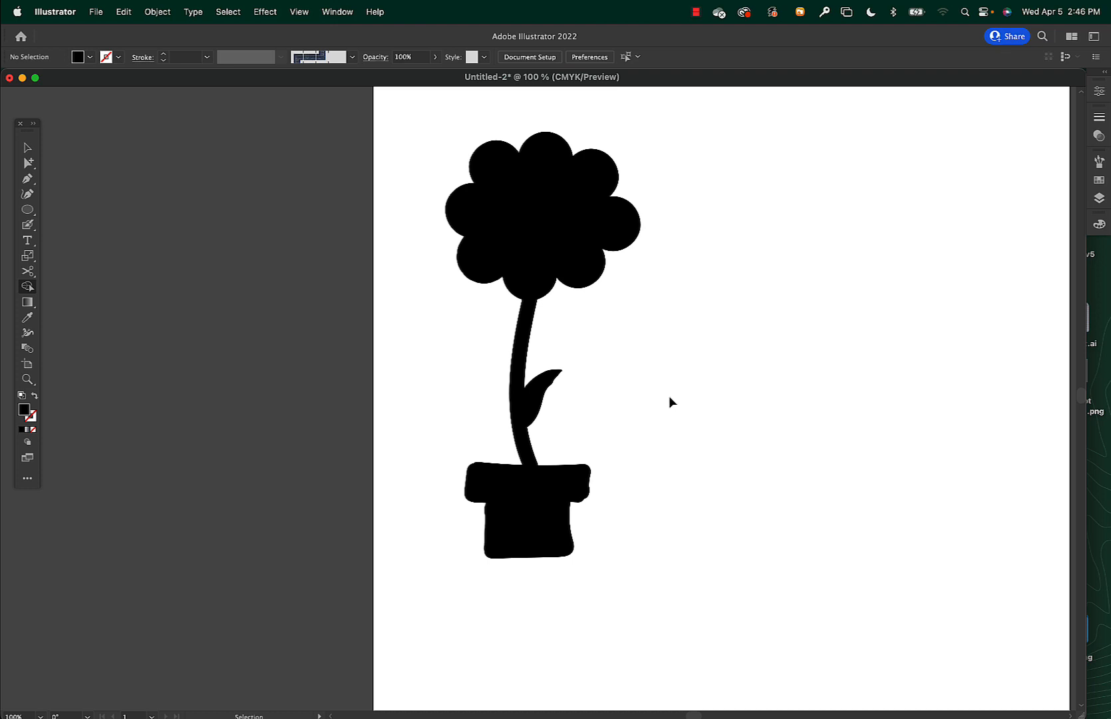
key(super+y)
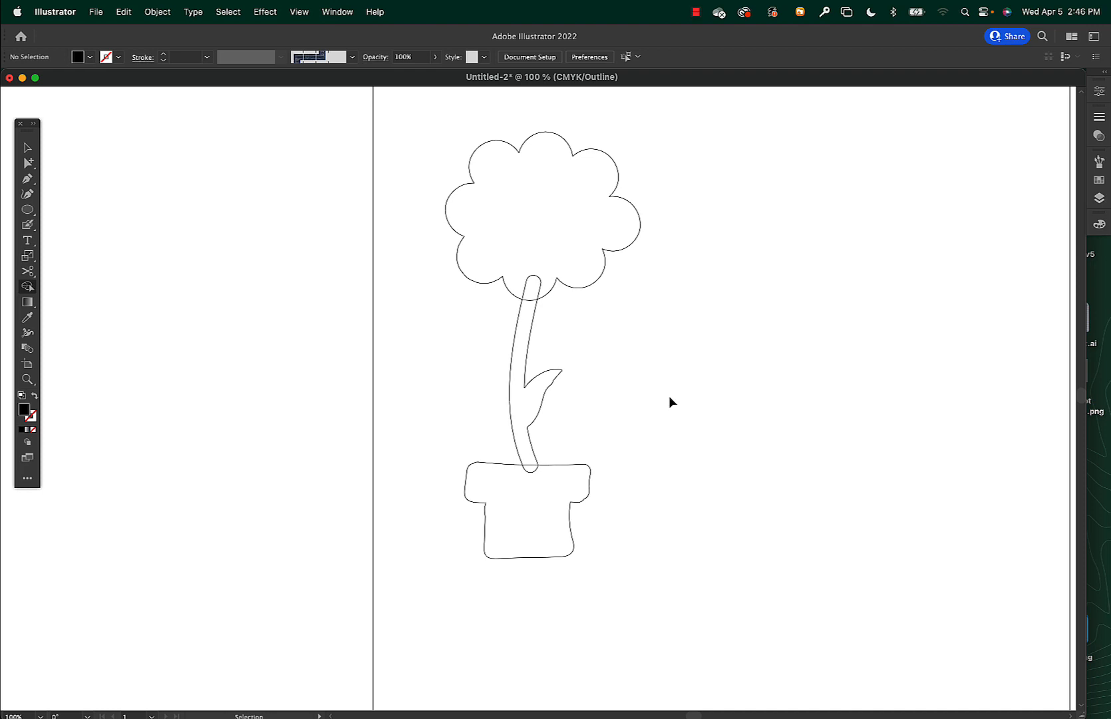
key(super+y)
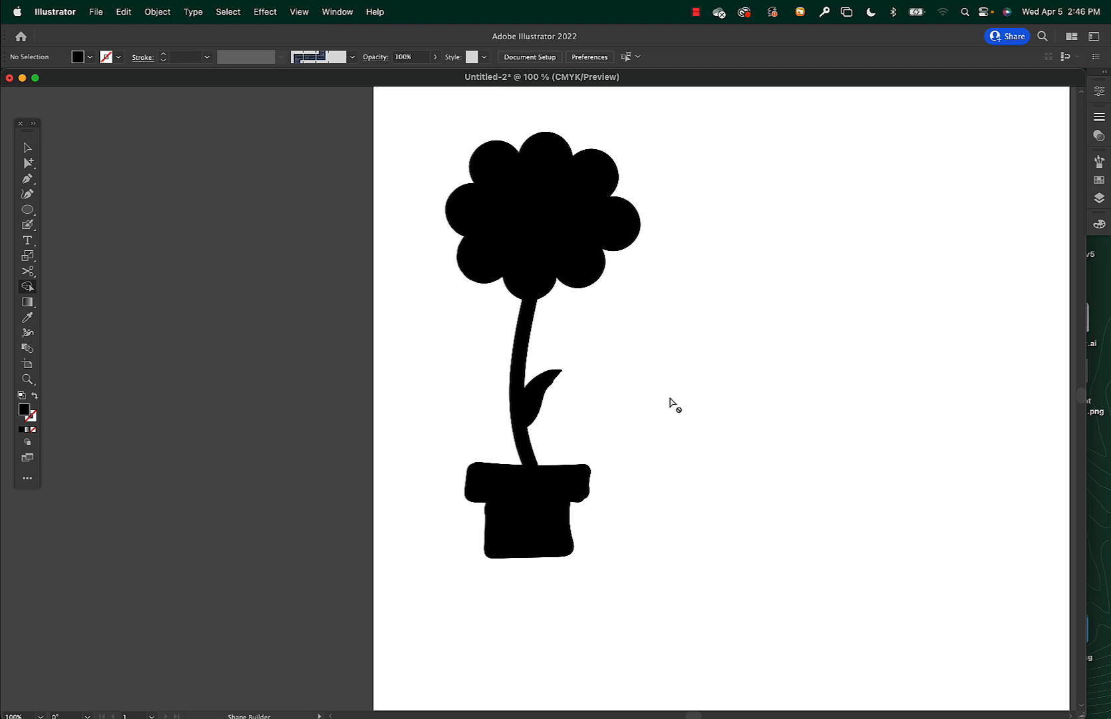
Paint a black X-shaped figure with a solid centre beside the potted flower using the Blob Brush.
mouse_move(661, 378)
mouse_down()
mouse_move(515, 395)
mouse_move(402, 388)
mouse_up()
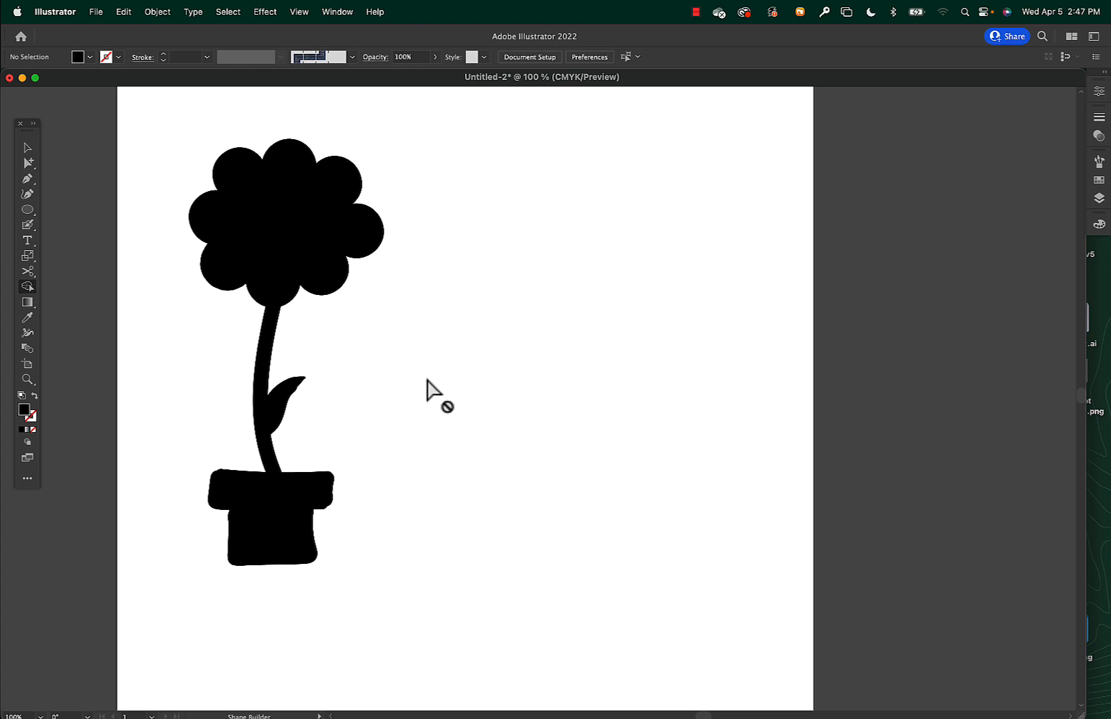
key(shift+b)
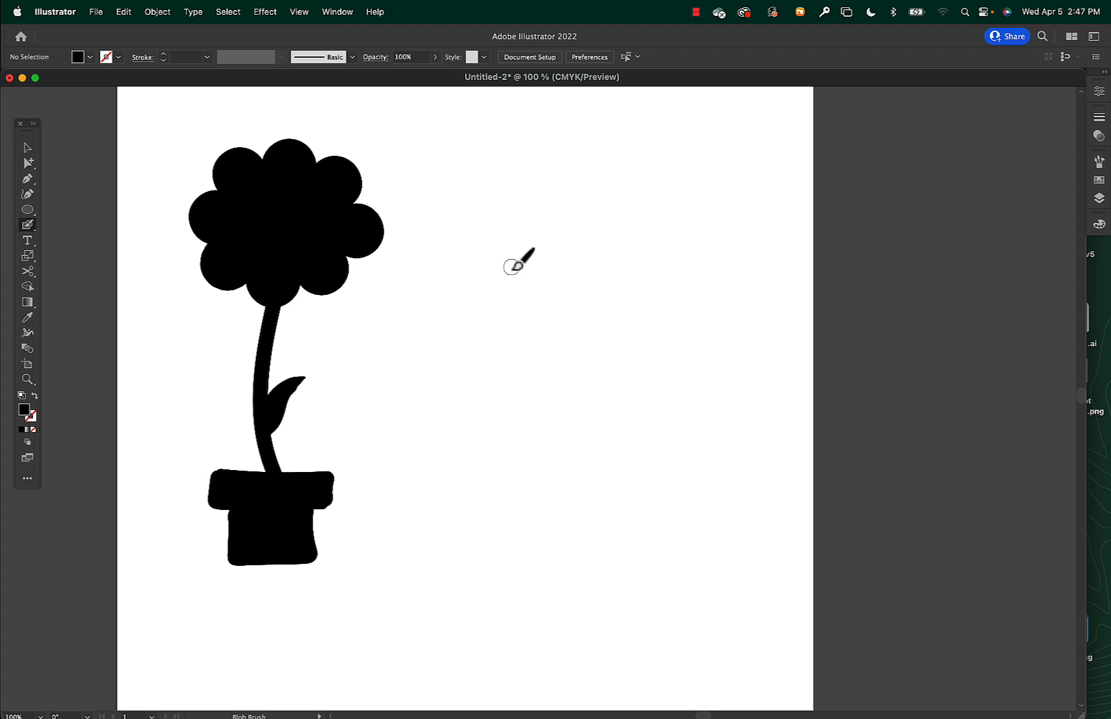
mouse_move(512, 268)
mouse_down()
mouse_move(528, 288)
mouse_move(524, 342)
mouse_move(489, 395)
mouse_up()
mouse_move(601, 253)
mouse_down()
mouse_move(582, 311)
mouse_move(610, 400)
mouse_up()
mouse_move(493, 391)
mouse_down()
mouse_move(531, 346)
mouse_move(593, 357)
mouse_up()
mouse_move(519, 273)
mouse_down()
mouse_move(526, 286)
mouse_move(571, 293)
mouse_move(591, 284)
mouse_move(541, 302)
mouse_move(557, 335)
mouse_move(578, 305)
mouse_move(536, 304)
mouse_move(536, 336)
mouse_move(589, 313)
mouse_move(575, 296)
mouse_move(544, 291)
mouse_up()
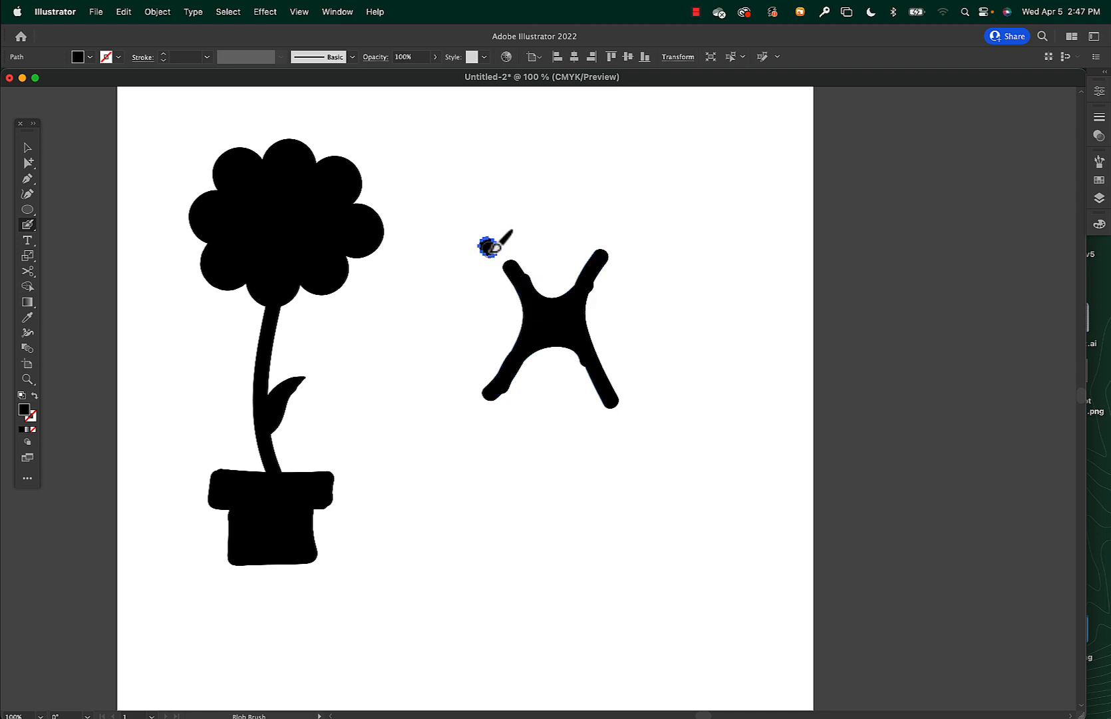
Select all strokes of the X-shaped figure and merge their overlapping areas with the Shape Builder tool.
key(v)
drag(479, 235, 645, 428)
key(shift+b)
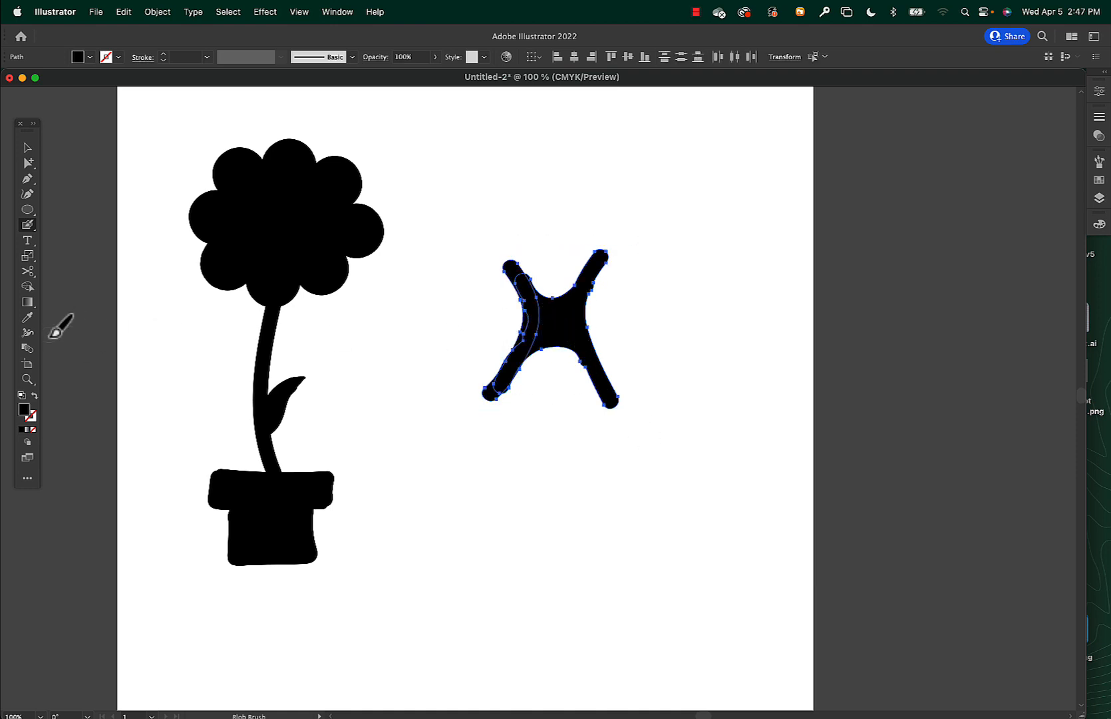
click(28, 286)
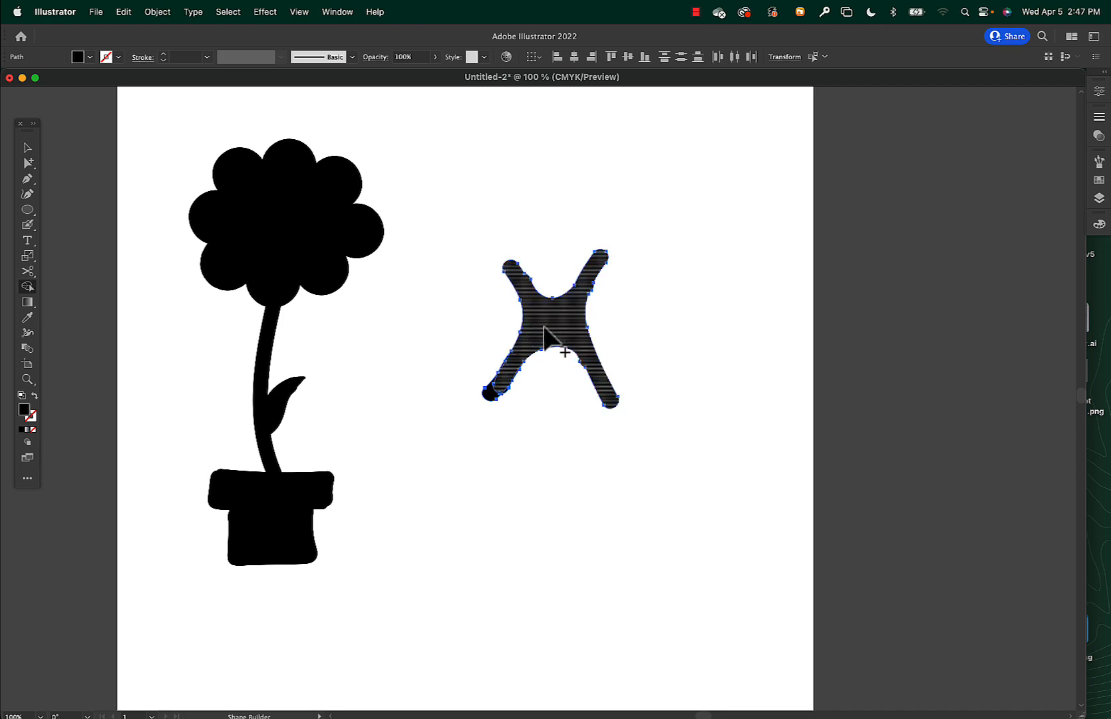
drag(496, 392, 506, 397)
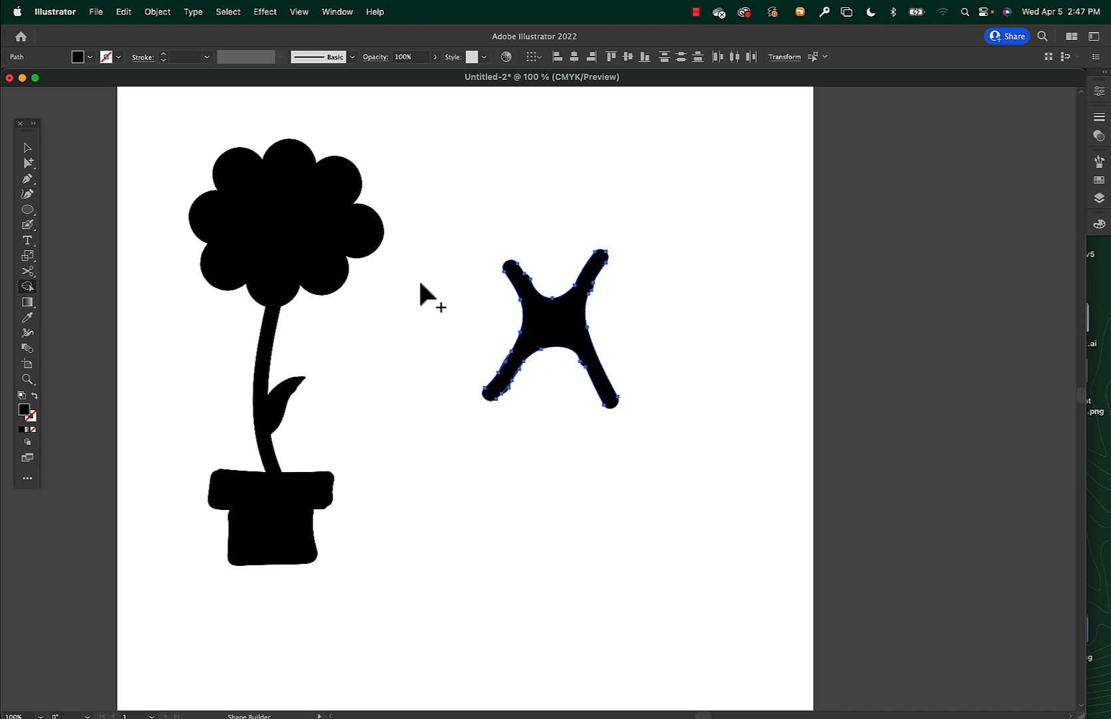
Even out the bumpy edges of the X-shaped figure's two upper arms with additional Blob Brush strokes.
click(26, 148)
click(597, 348)
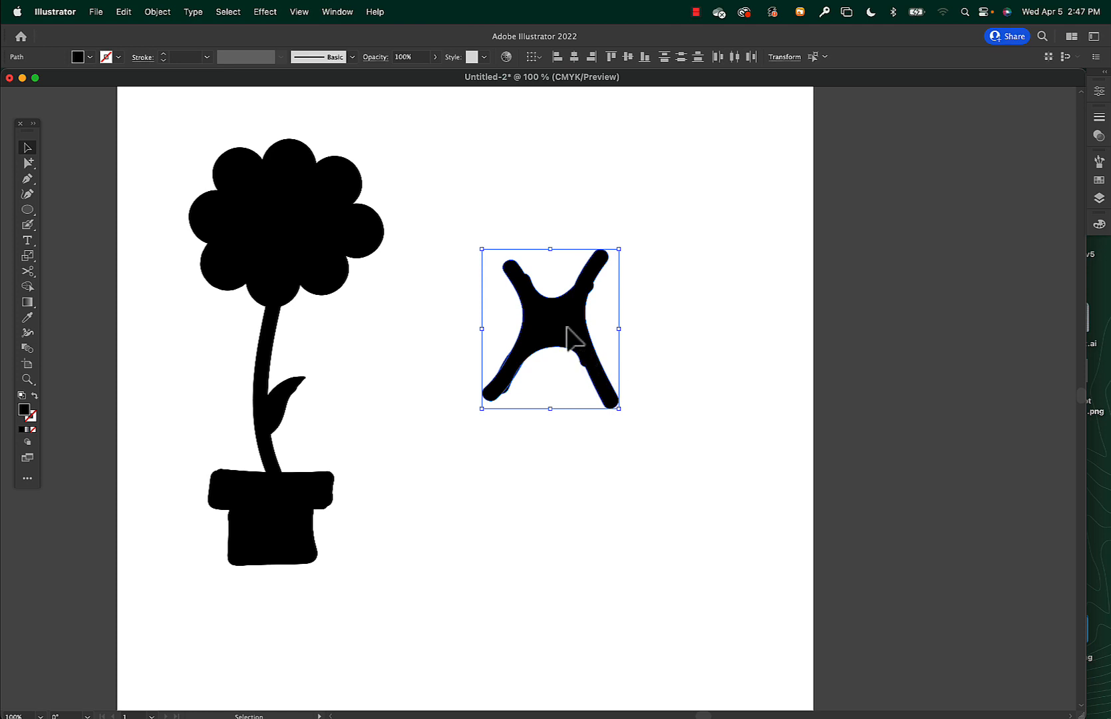
key(super+equal)
key(super+equal)
key(super+equal)
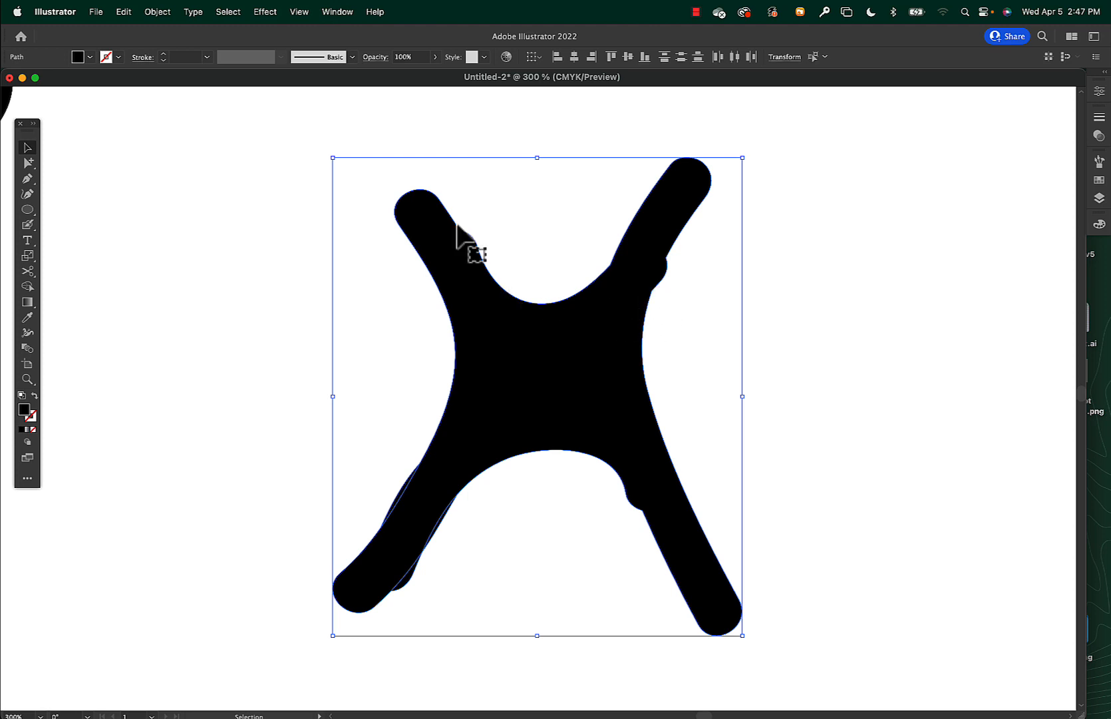
key(shift+b)
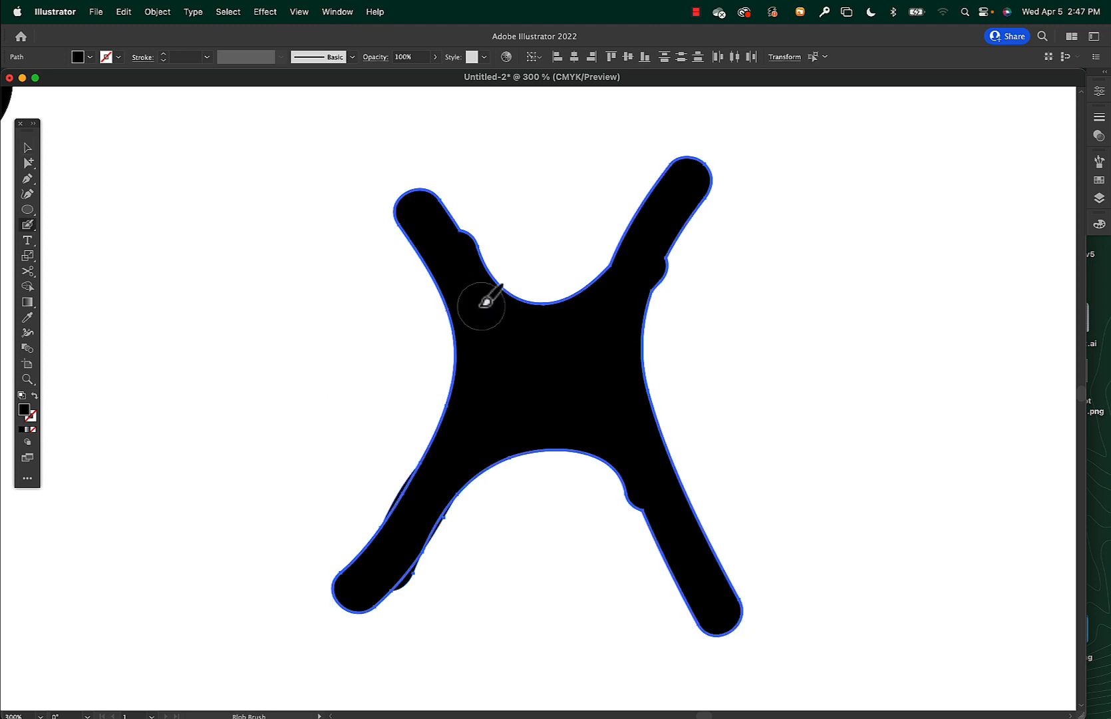
mouse_move(459, 238)
mouse_down()
mouse_move(428, 201)
mouse_move(475, 257)
mouse_move(458, 219)
mouse_move(418, 195)
mouse_move(485, 278)
mouse_move(418, 206)
mouse_up()
drag(644, 288, 696, 186)
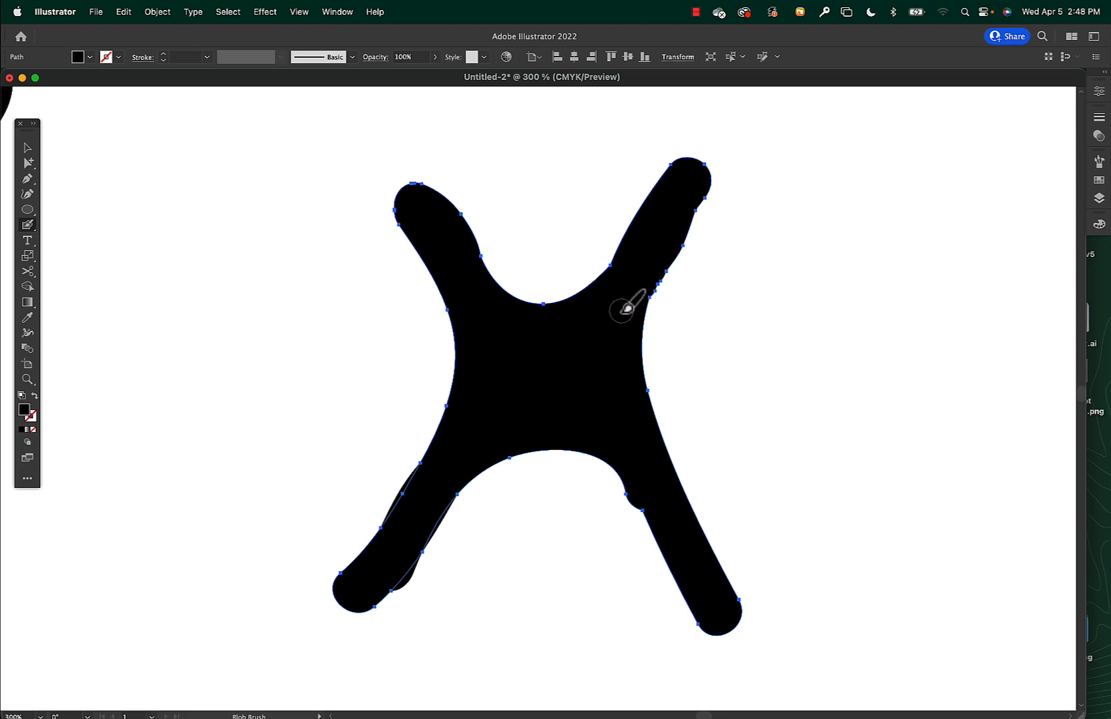
key(super+minus)
key(super+minus)
key(super+minus)
key(super+minus)
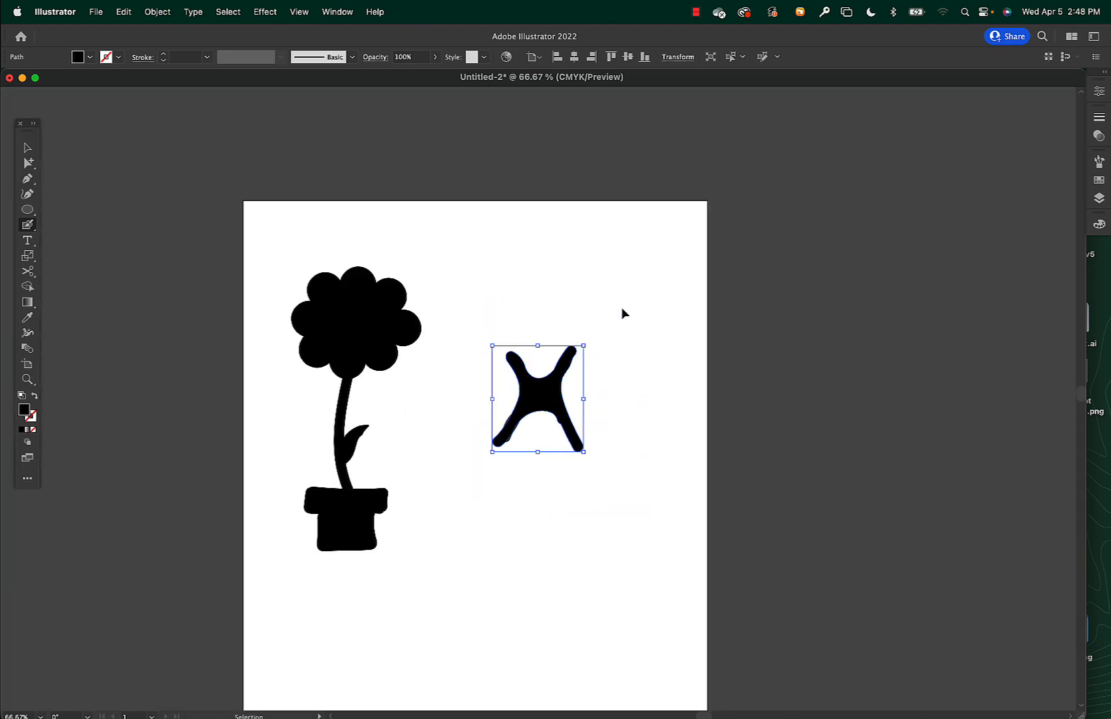